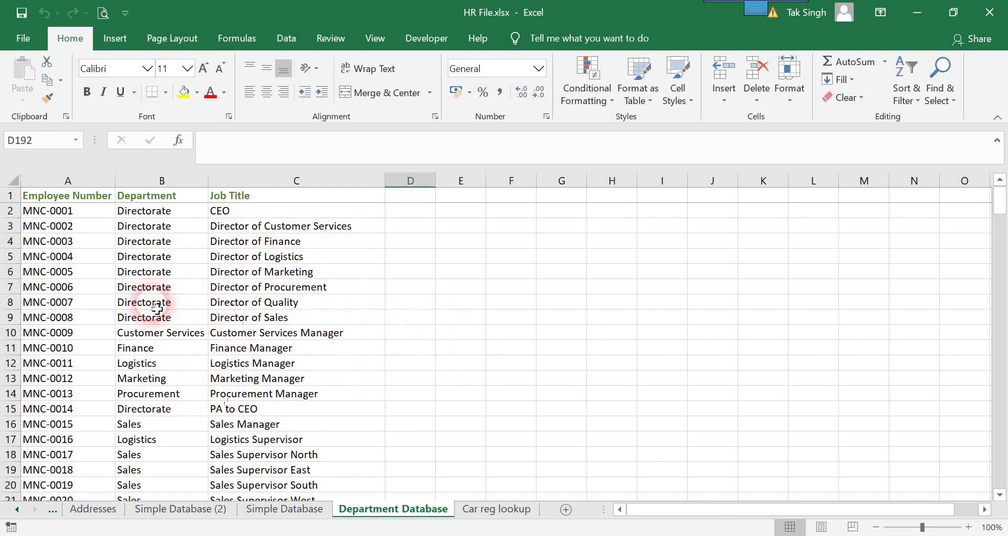
Copy the Department column from the Department Database sheet into column A of a new sheet named Location
left_click(173, 180)
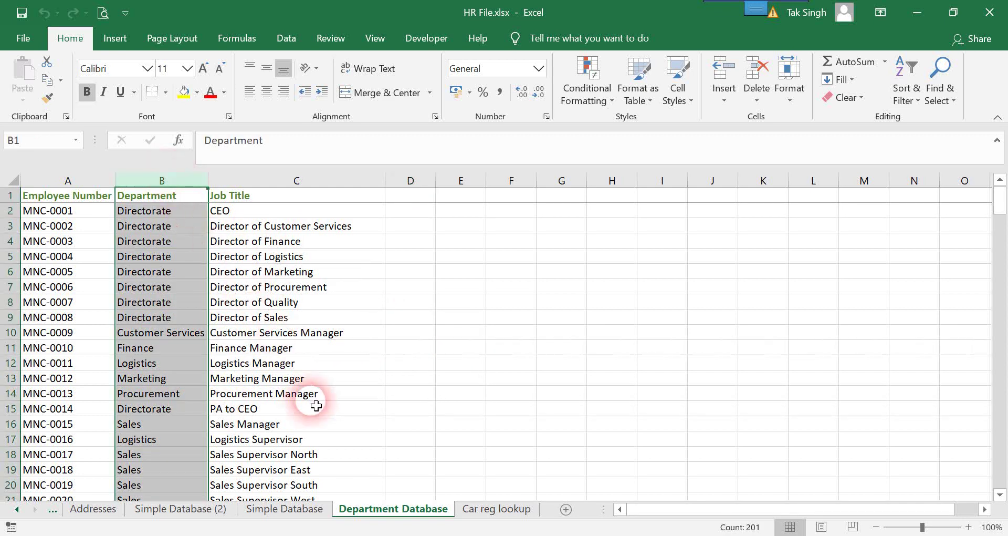
key("ctrl+c")
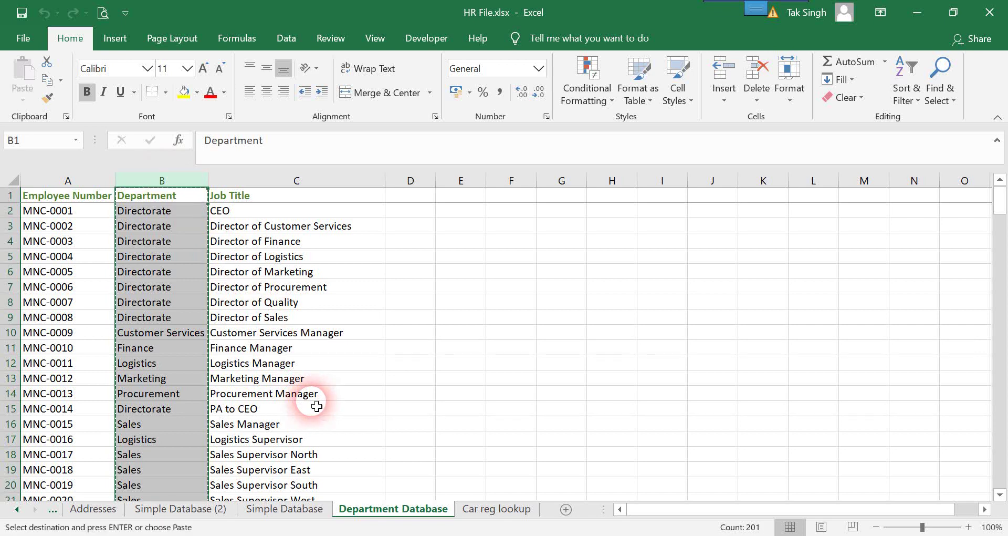
left_click(565, 509)
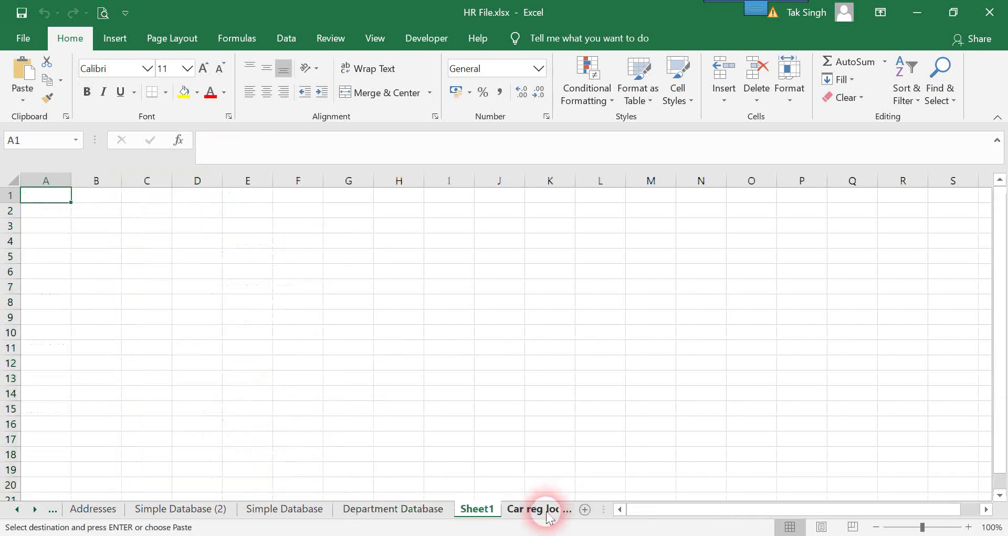
double_click(486, 511)
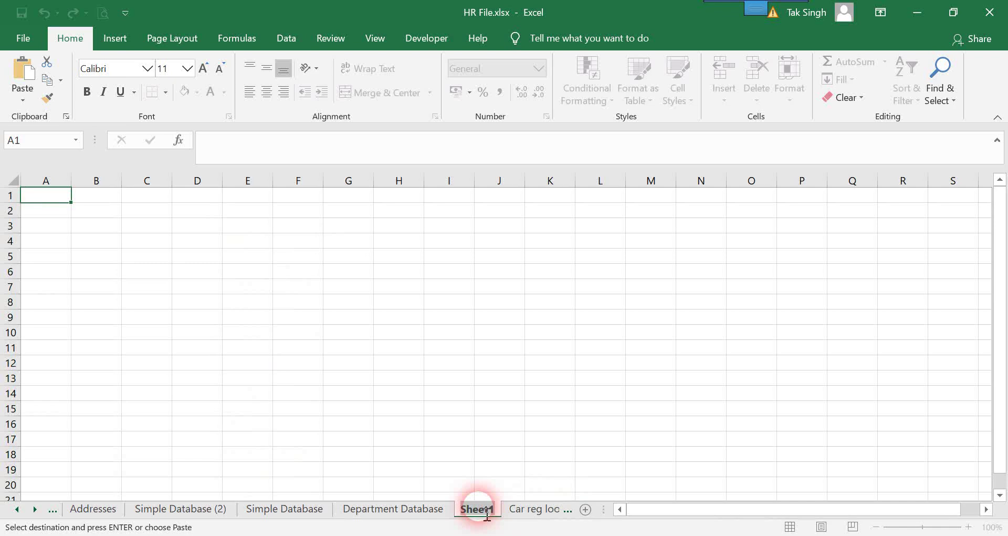
type("Location")
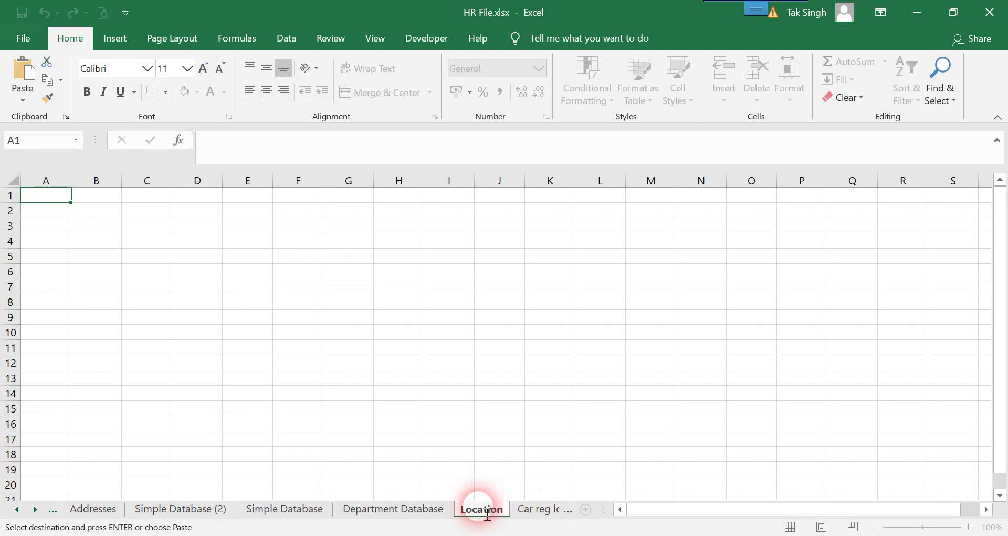
key("Return")
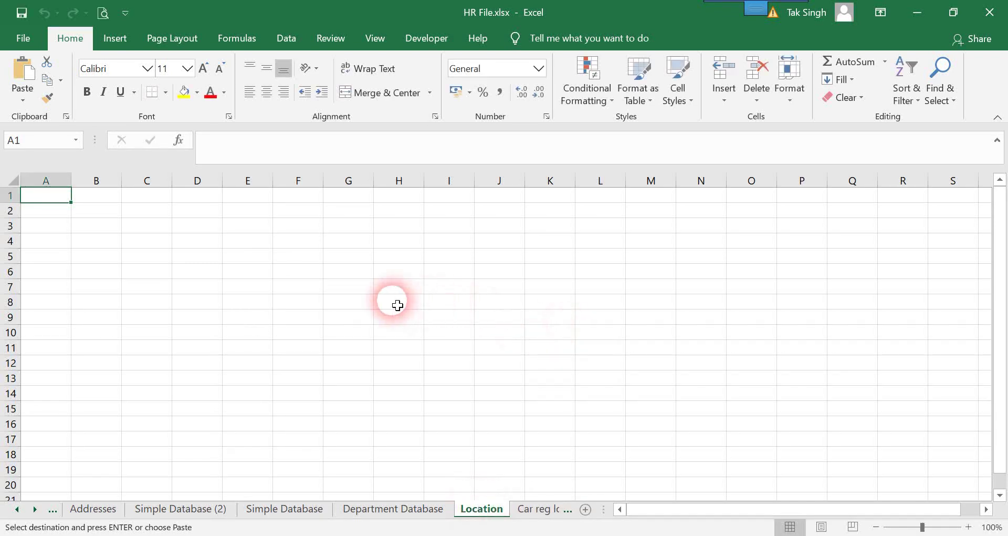
key("ctrl+v")
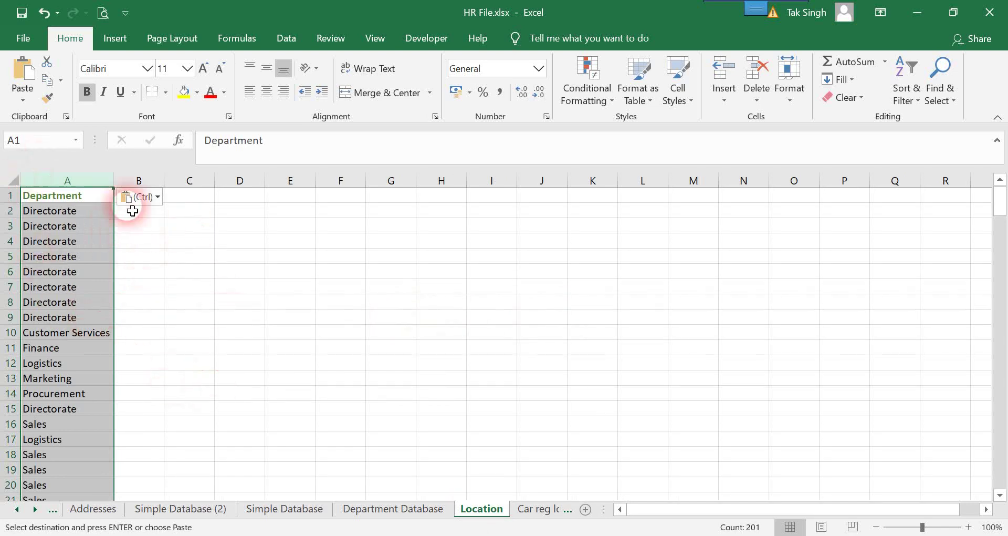
Delete the header row from the Location sheet so the list starts directly with the department names
right_click(10, 195)
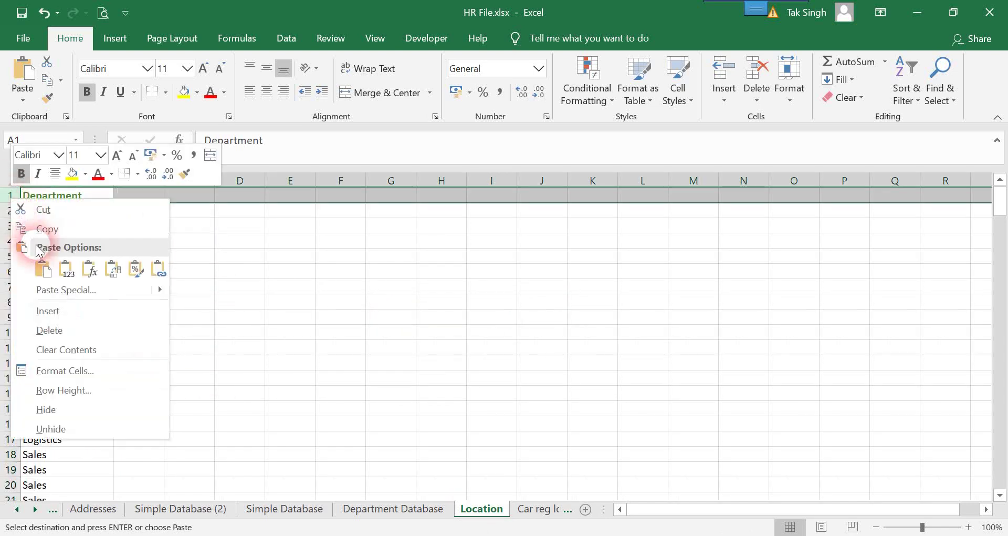
left_click(73, 330)
left_click(168, 317)
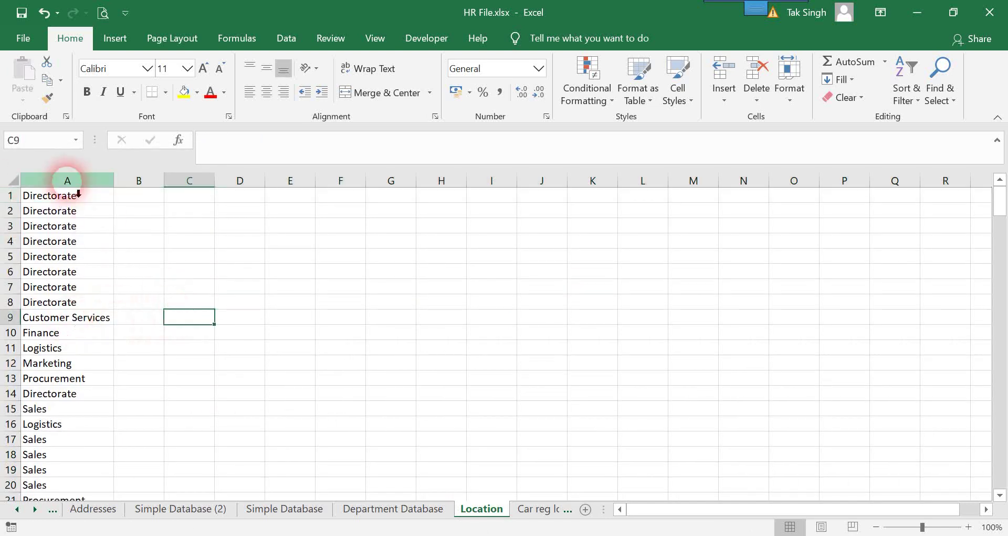
Remove the duplicate department names from column A, treating the data as having no headers
left_click(67, 180)
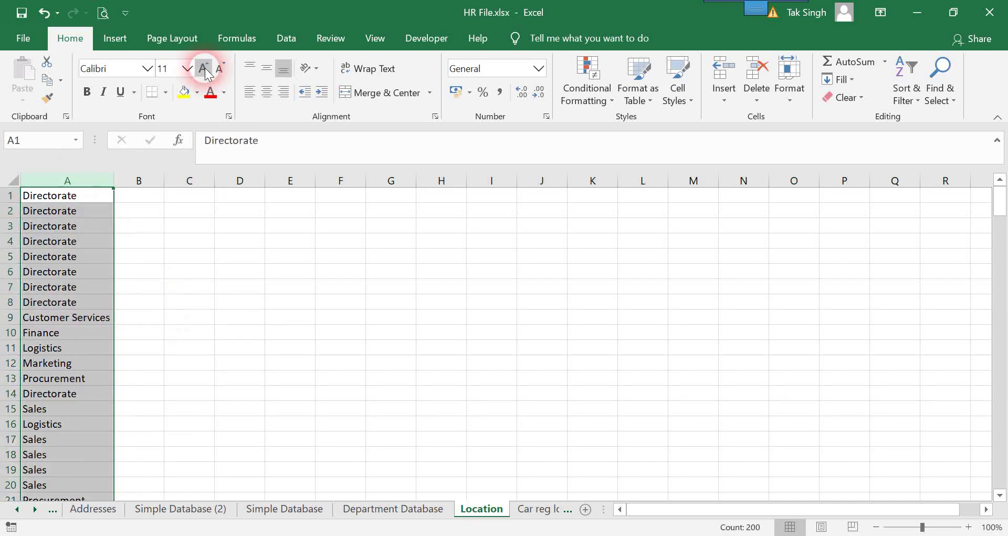
left_click(291, 38)
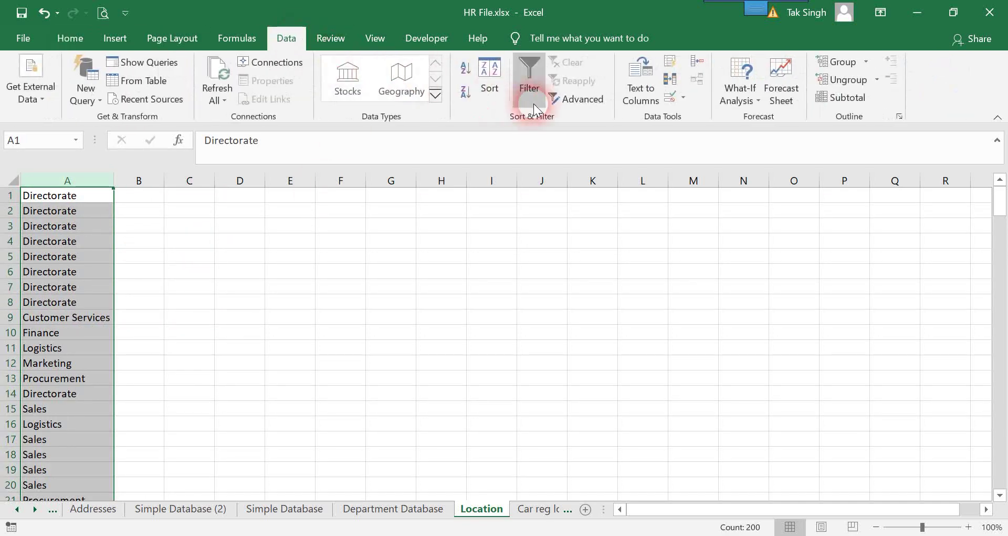
left_click(670, 80)
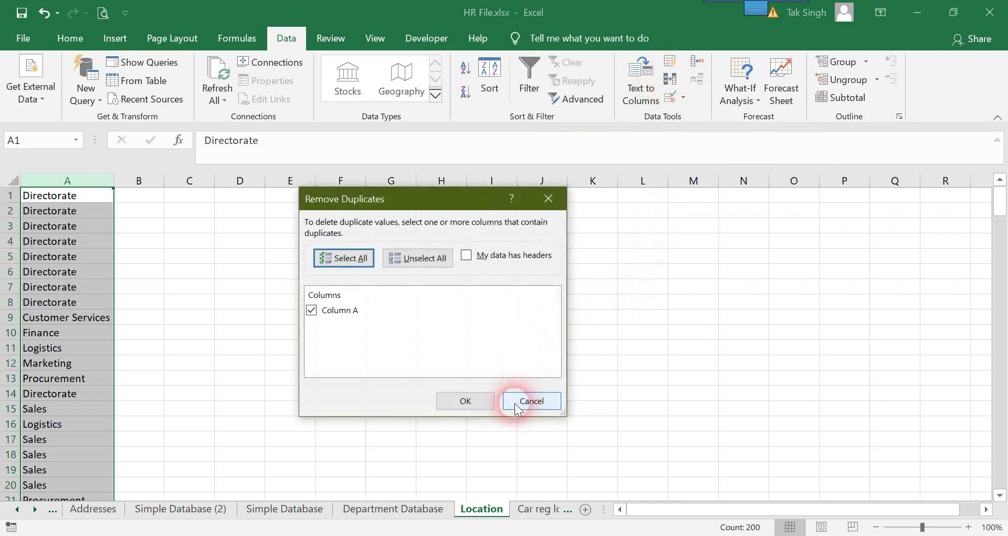
left_click(465, 399)
left_click(497, 320)
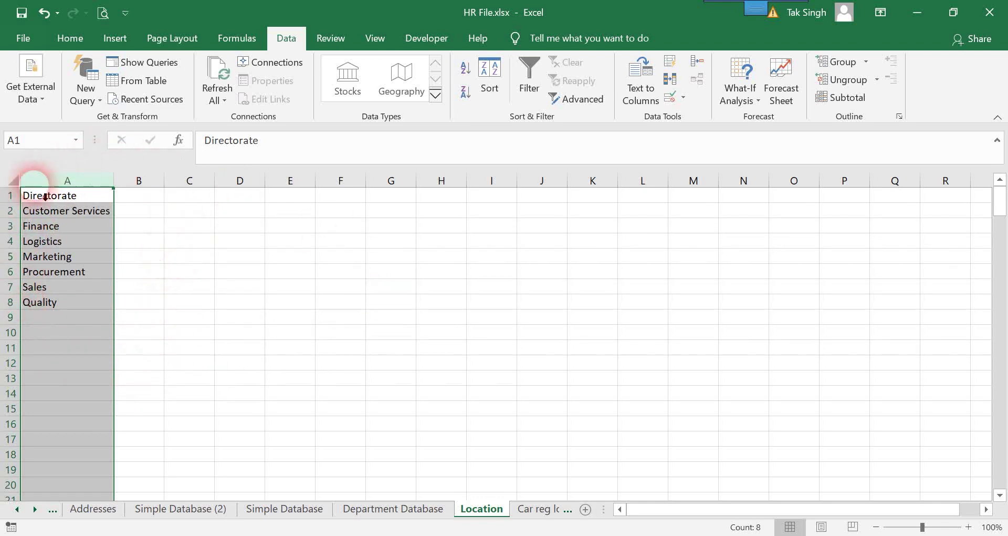
left_click(239, 331)
Copy the department names in A1:A8 and paste them transposed across row 1, starting in B1
left_click(58, 195)
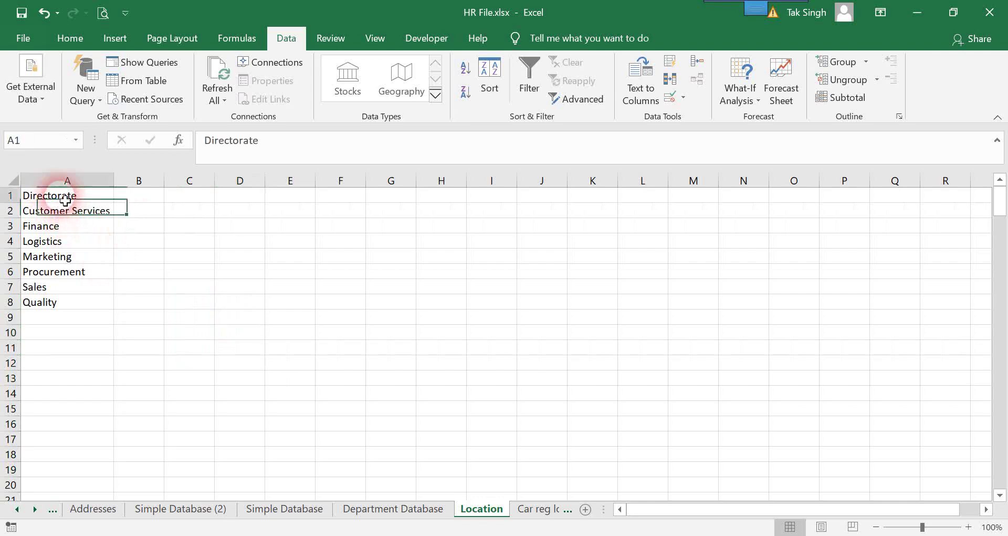
key("shift+Down")
key("shift+Down")
key("shift+Down")
key("shift+Down")
key("shift+Down")
key("shift+Down")
key("shift+Down")
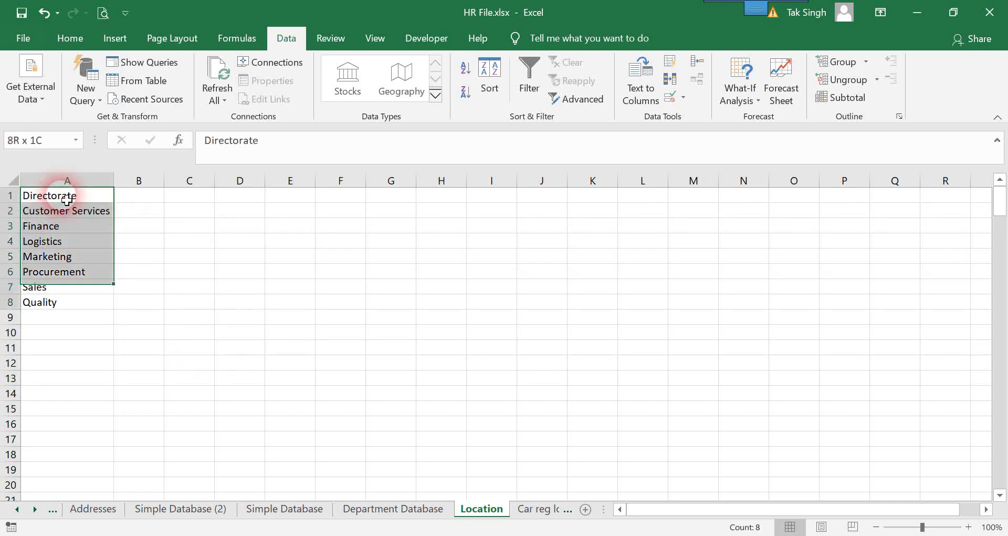
key("ctrl+c")
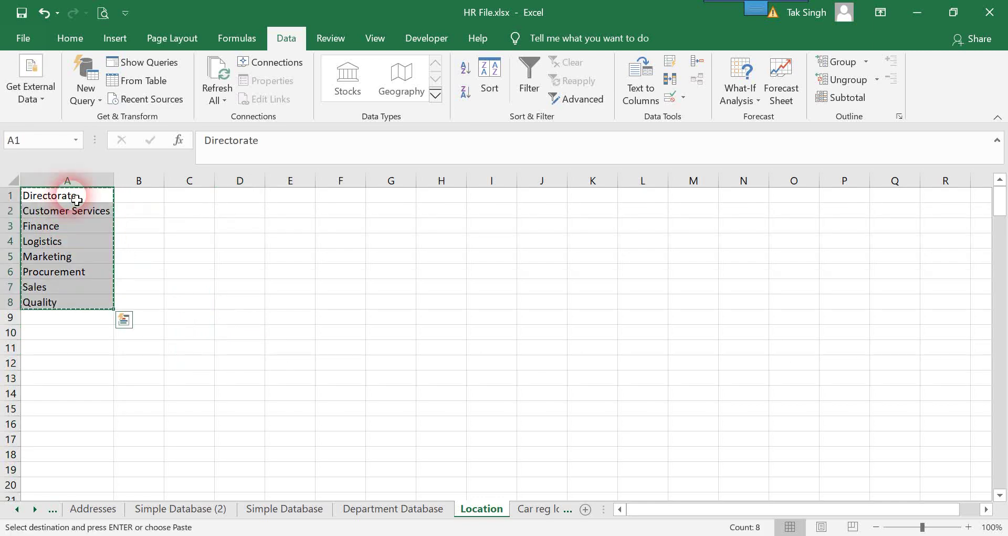
left_click(149, 198)
right_click(149, 198)
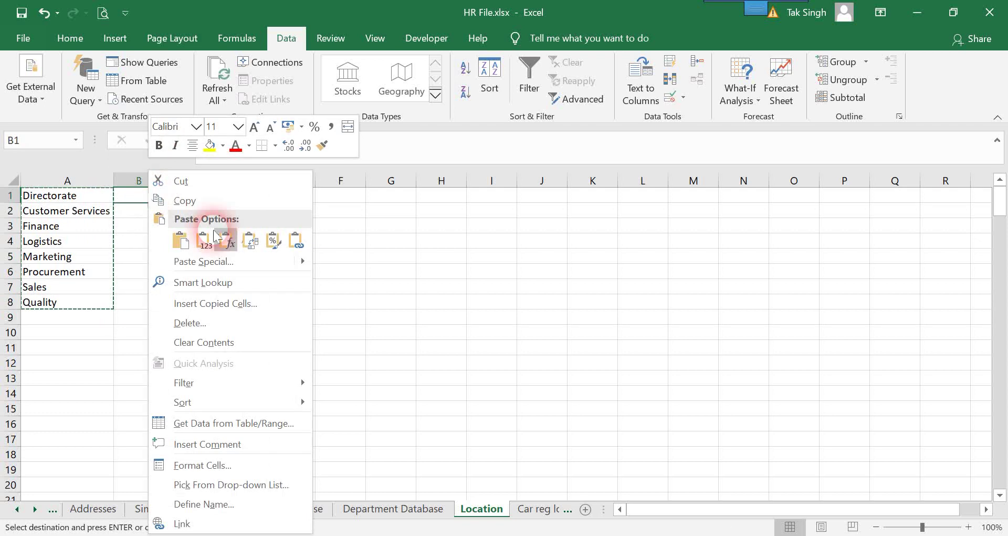
left_click(249, 240)
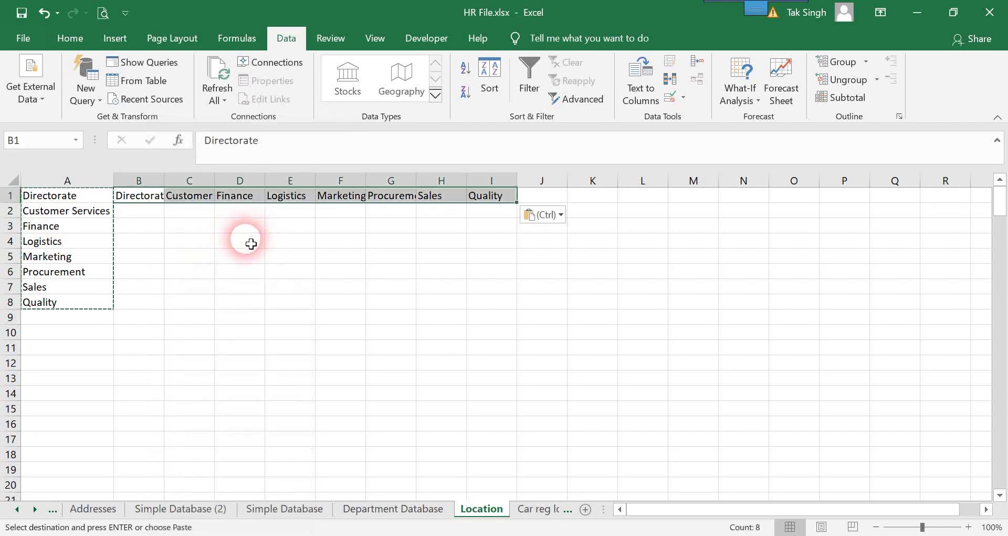
Delete column A with the original vertical department list
left_click(64, 180)
right_click(62, 182)
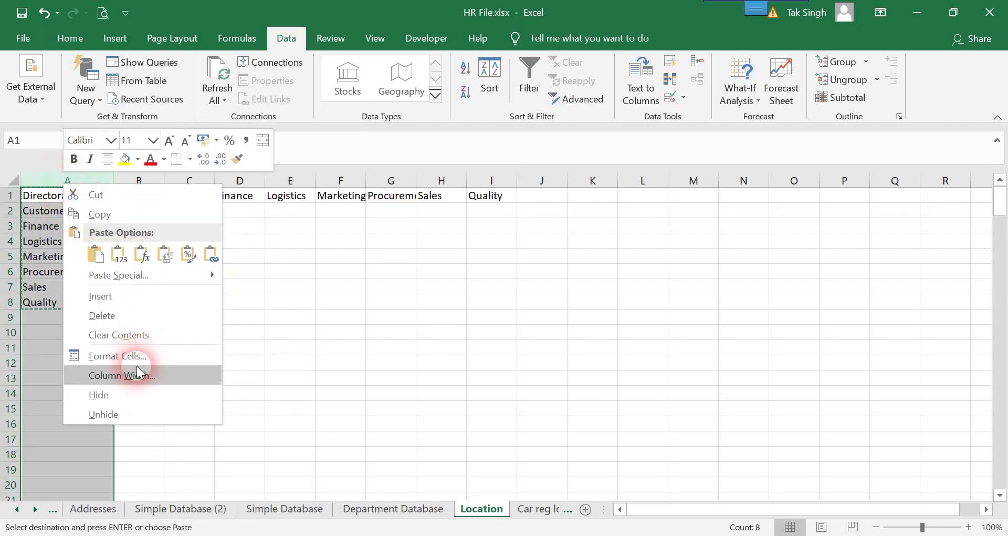
left_click(121, 322)
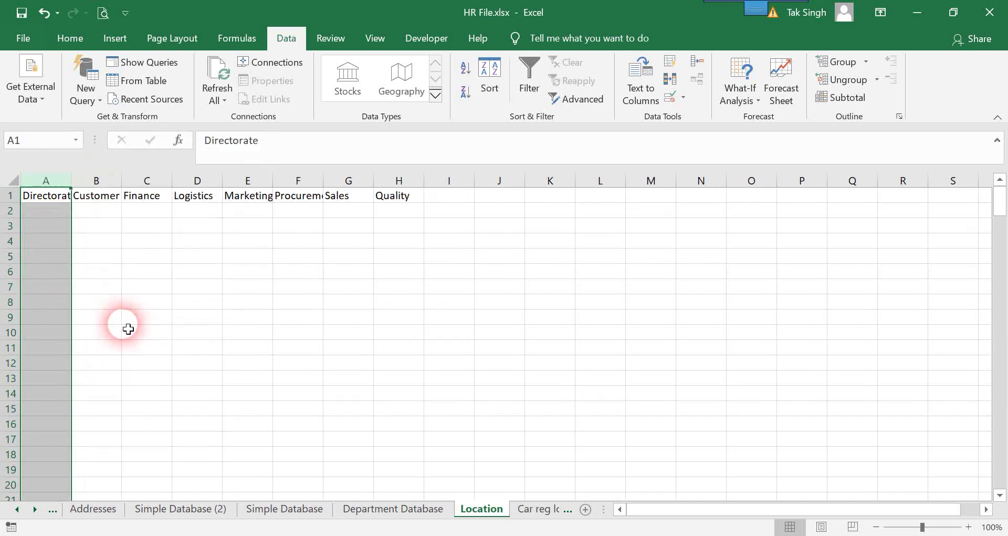
left_click(210, 304)
Rotate the text of the department headings in A1:H1 to 90 degrees
left_click_drag(54, 200, 412, 196)
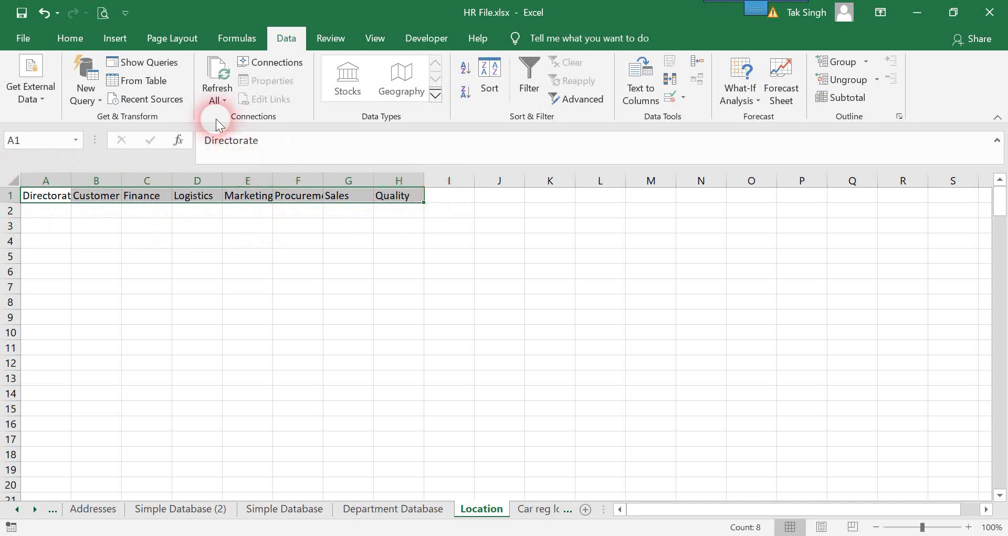
left_click(73, 39)
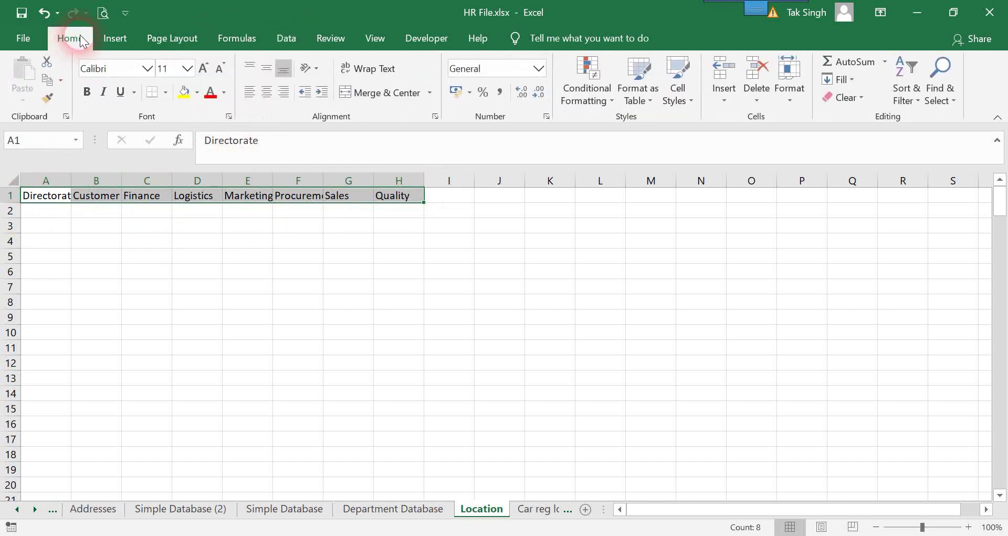
left_click(314, 70)
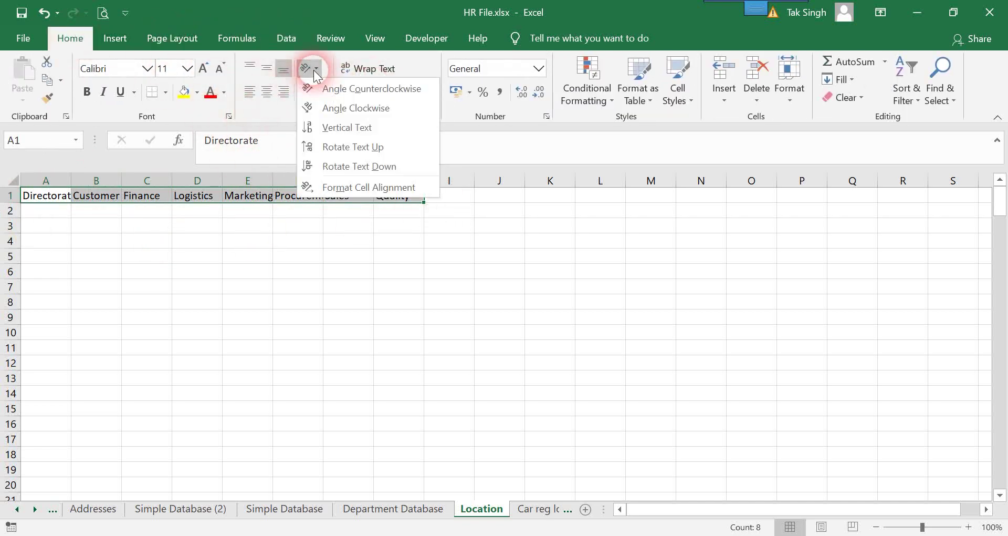
left_click(345, 188)
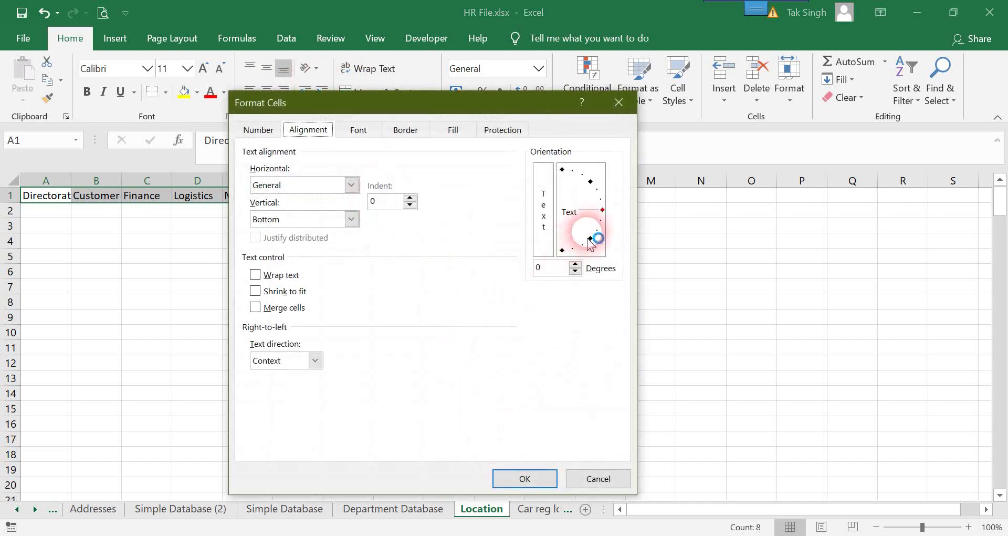
left_click_drag(596, 214, 549, 169)
left_click(542, 480)
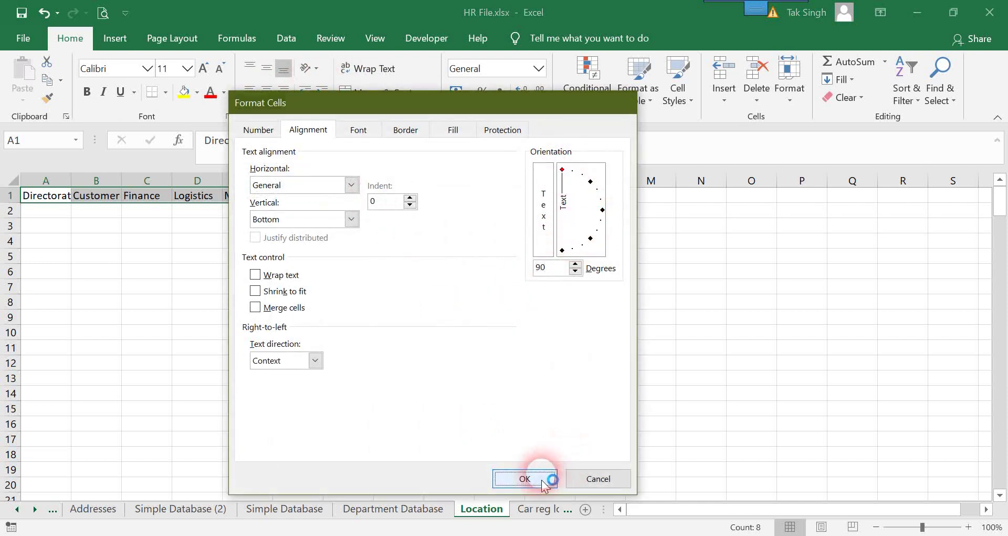
left_click(357, 426)
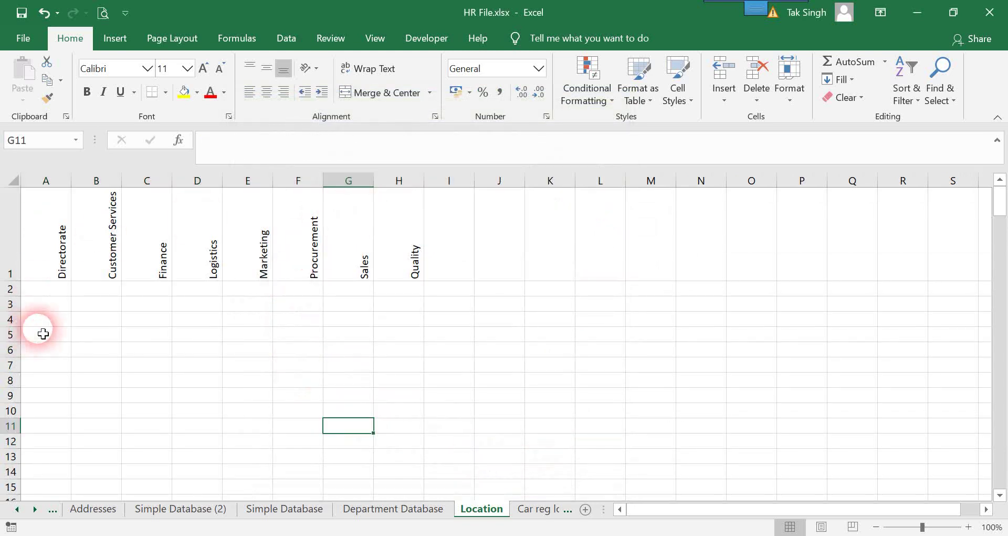
Enter Skyline under Directorate in A2 and CS Plaza under Customer Services in B2
left_click(51, 289)
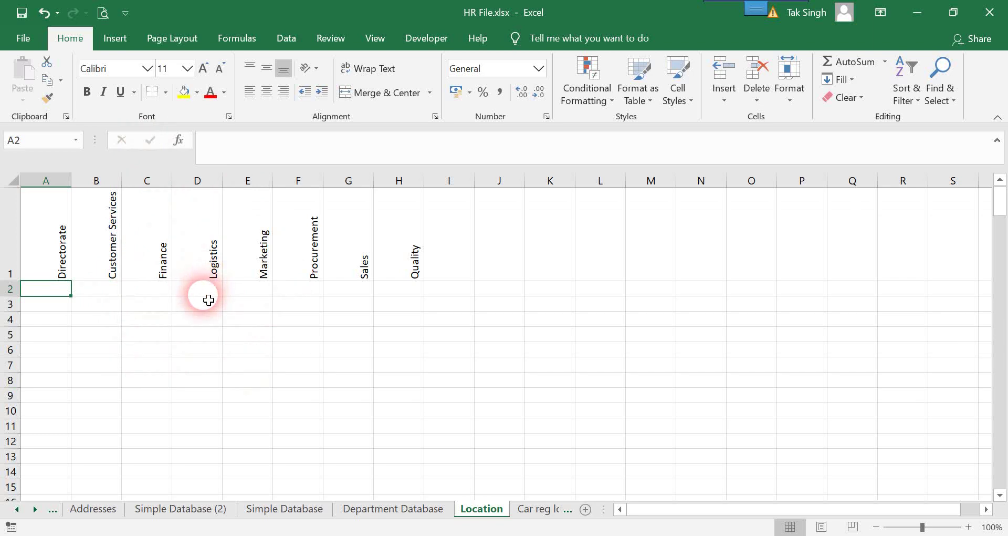
type("Sky")
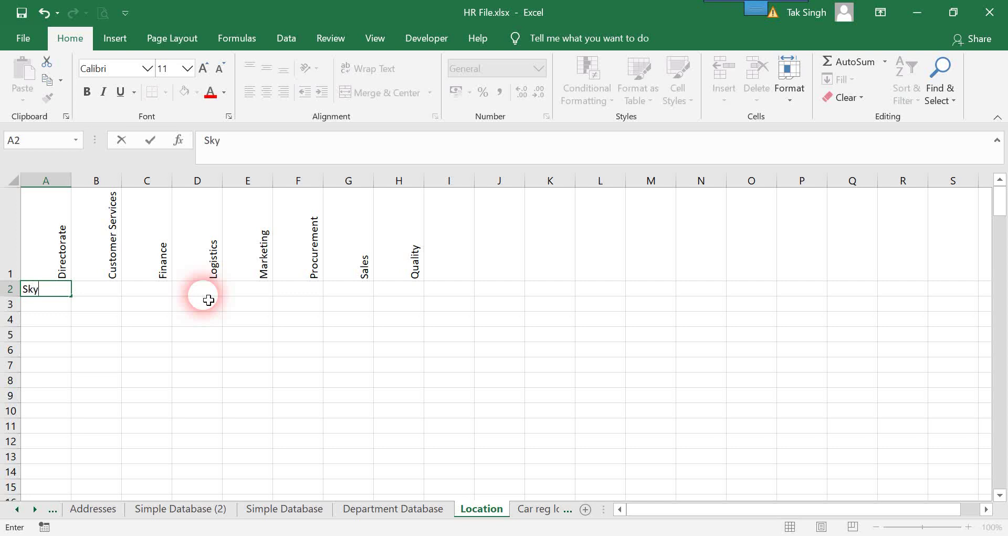
type("line")
key("Tab")
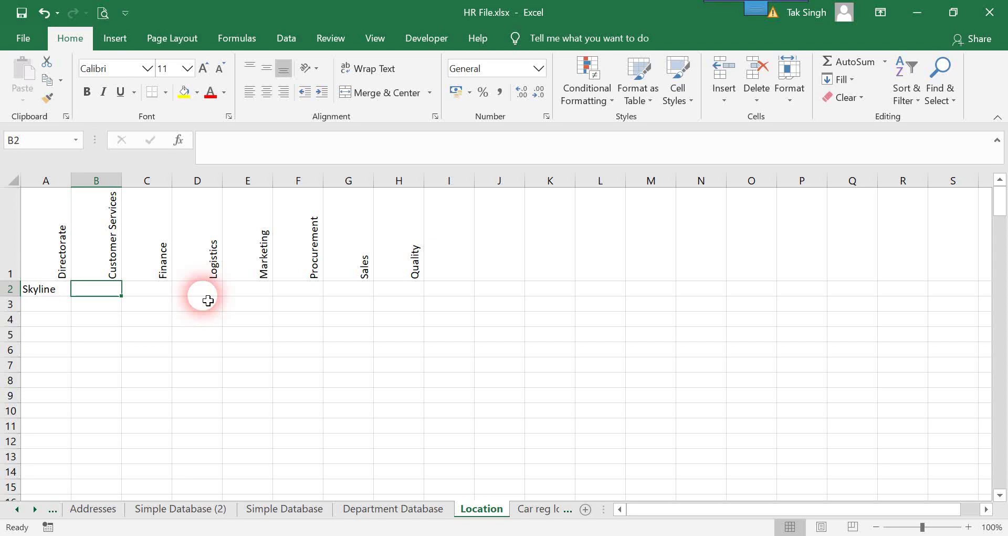
type("CS Plaza")
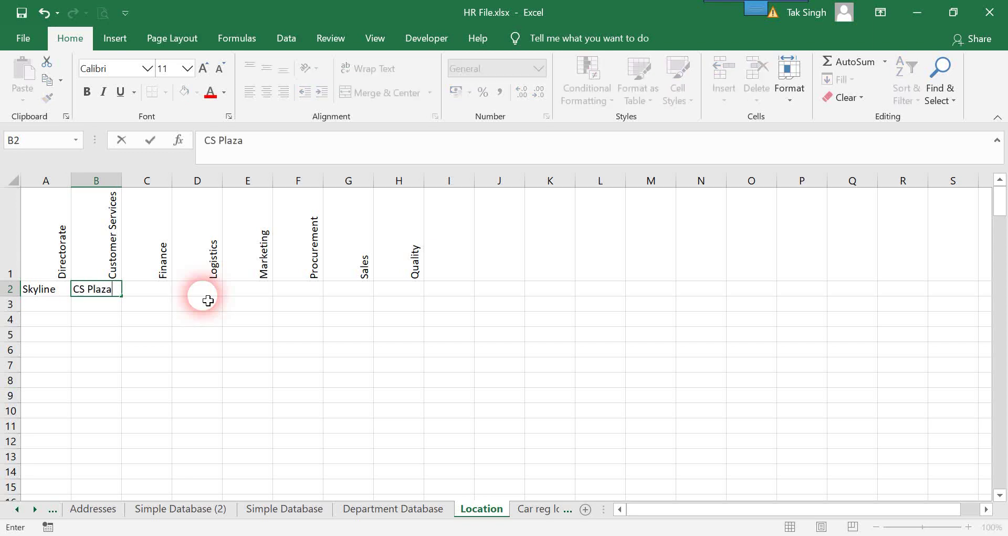
key("Tab")
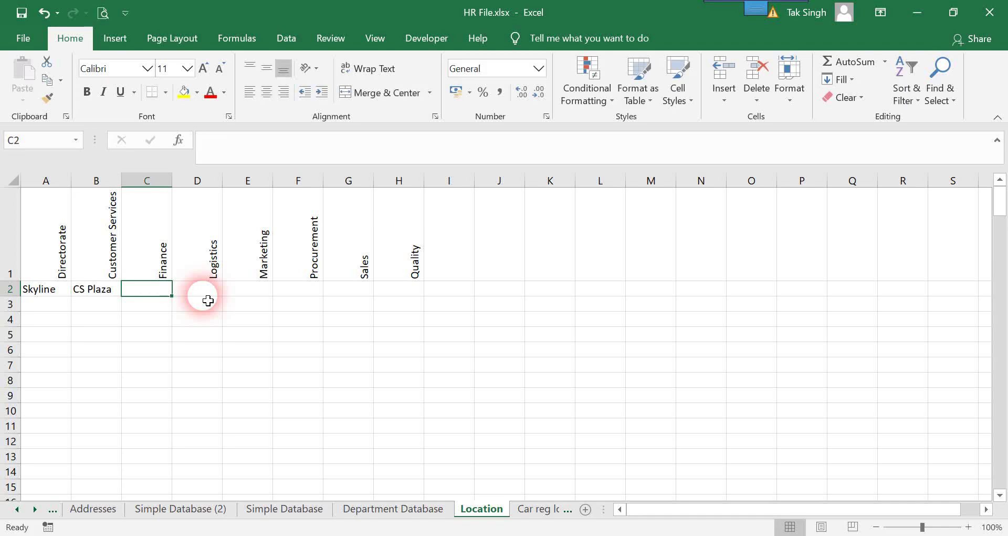
Enter Money Avenue under Finance in C2
type("Money ")
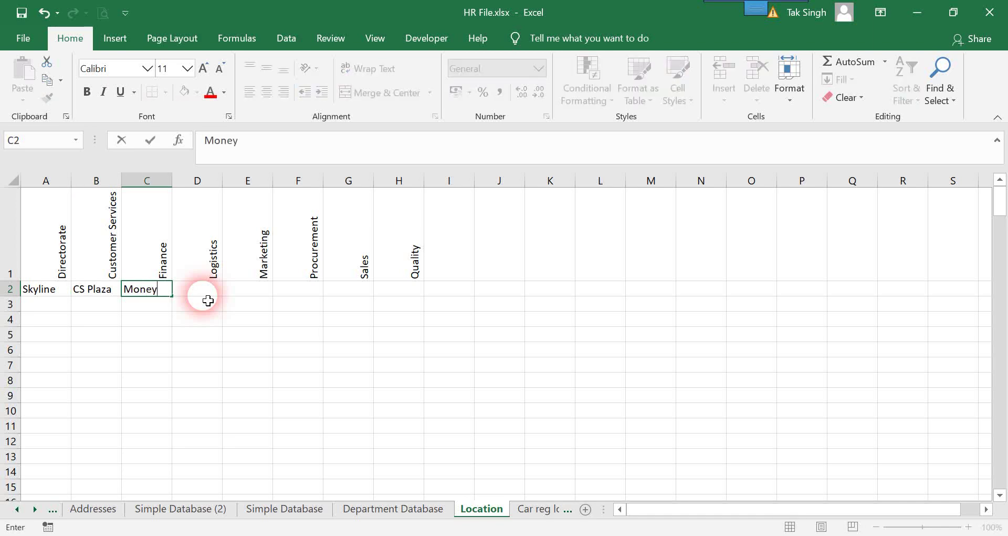
type("Avewnue")
key("BackSpace")
key("BackSpace")
key("BackSpace")
key("BackSpace")
key("BackSpace")
type("venue")
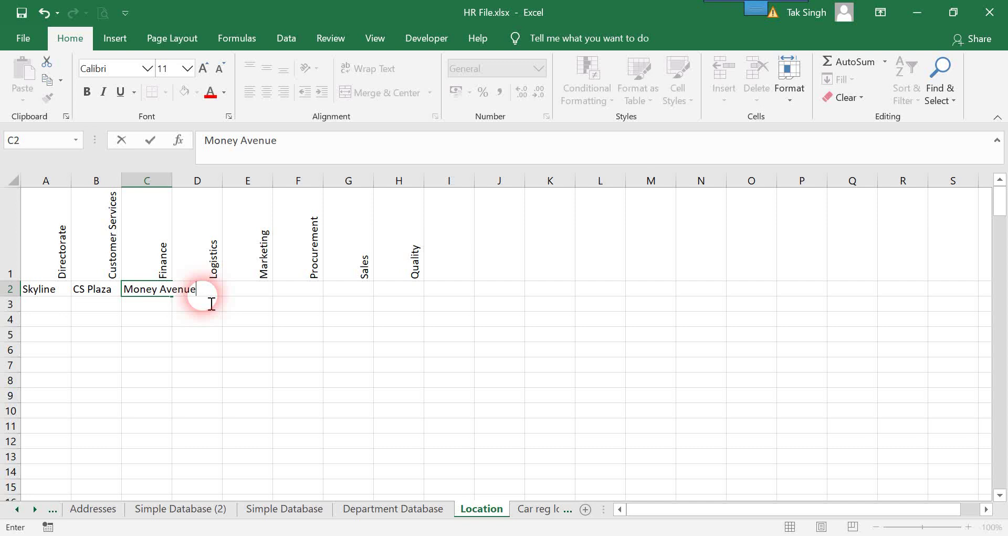
Enter Field based under Logistics in D2
left_click(209, 295)
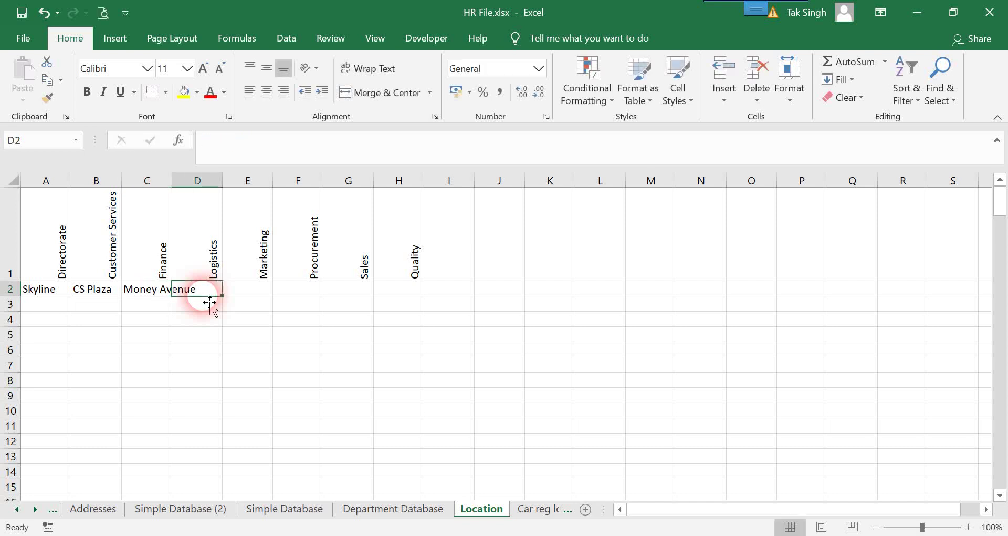
type("F")
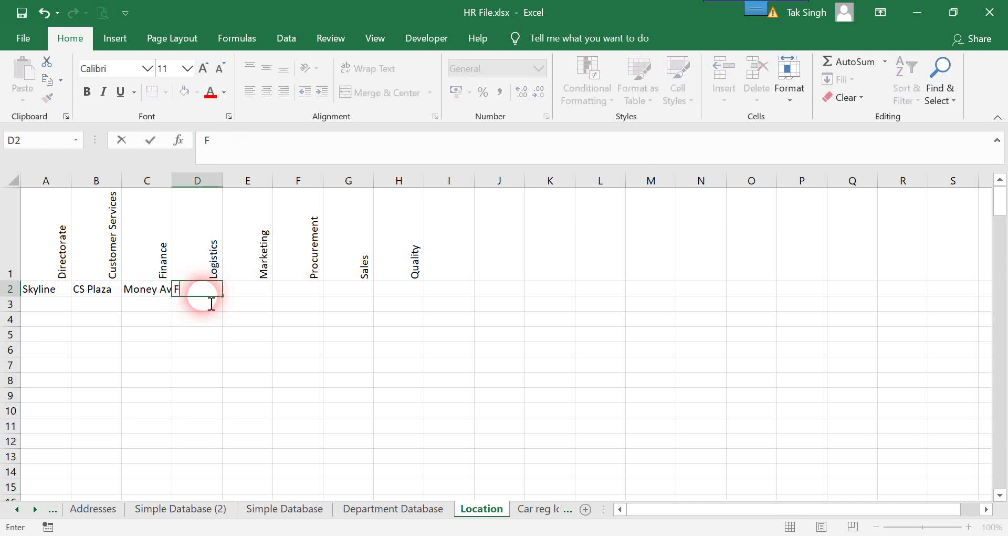
type("ield")
type(" bad")
type("ed")
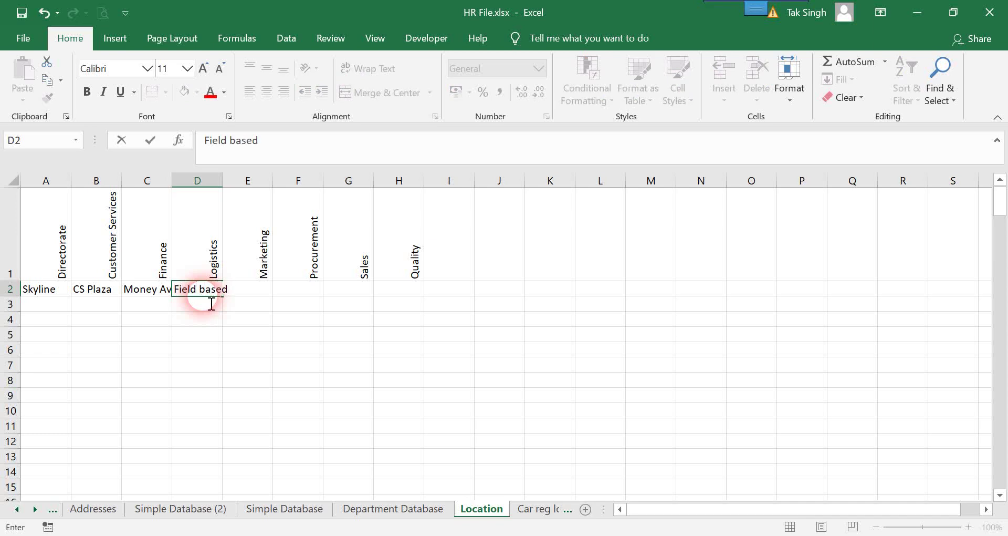
key("Tab")
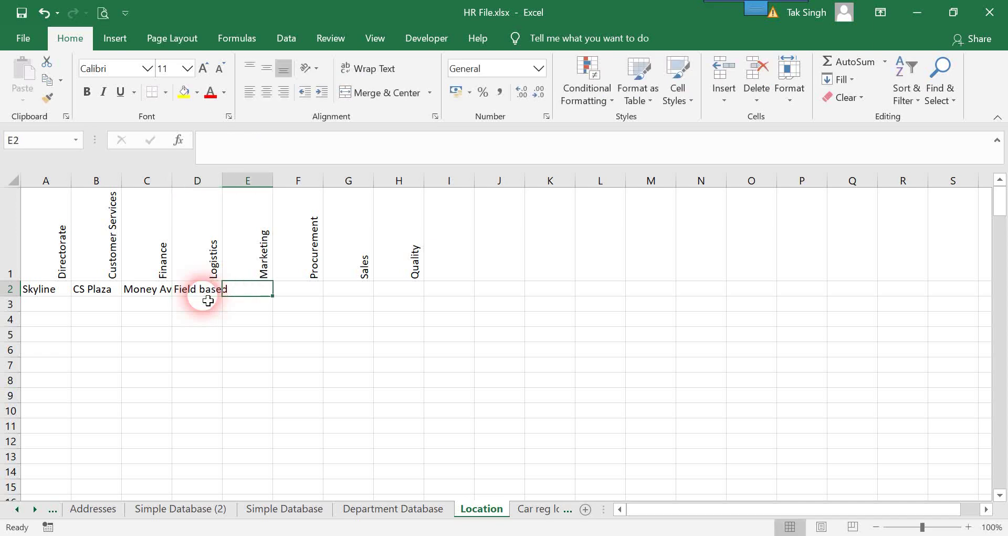
Enter Office under Marketing in E2 and office 2 under Procurement in F2
type("Offi")
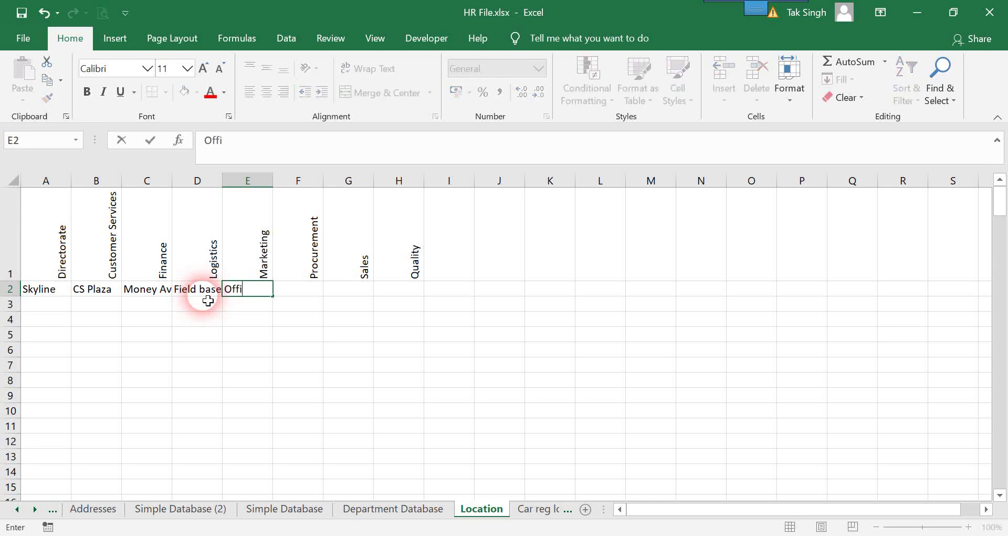
type("ce")
key("Tab")
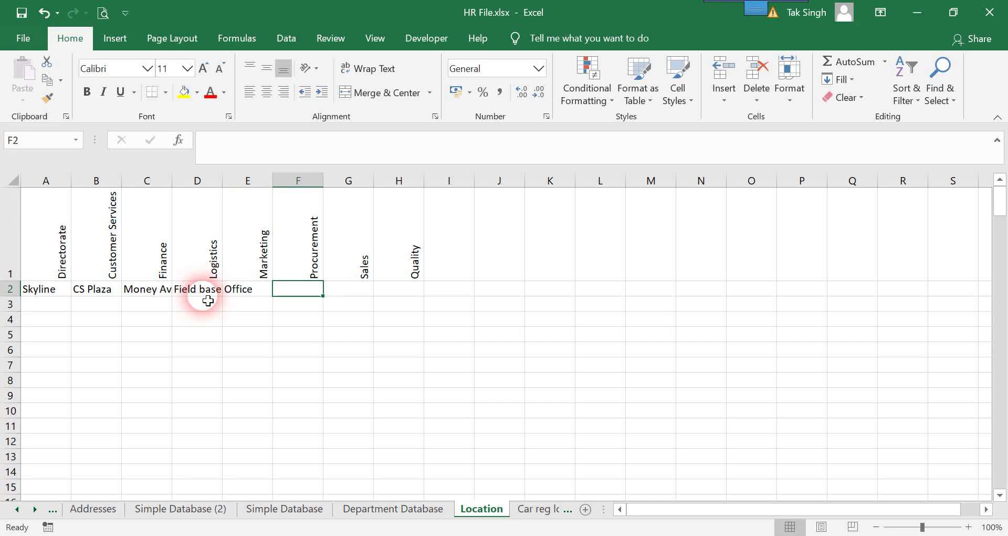
type("office 2")
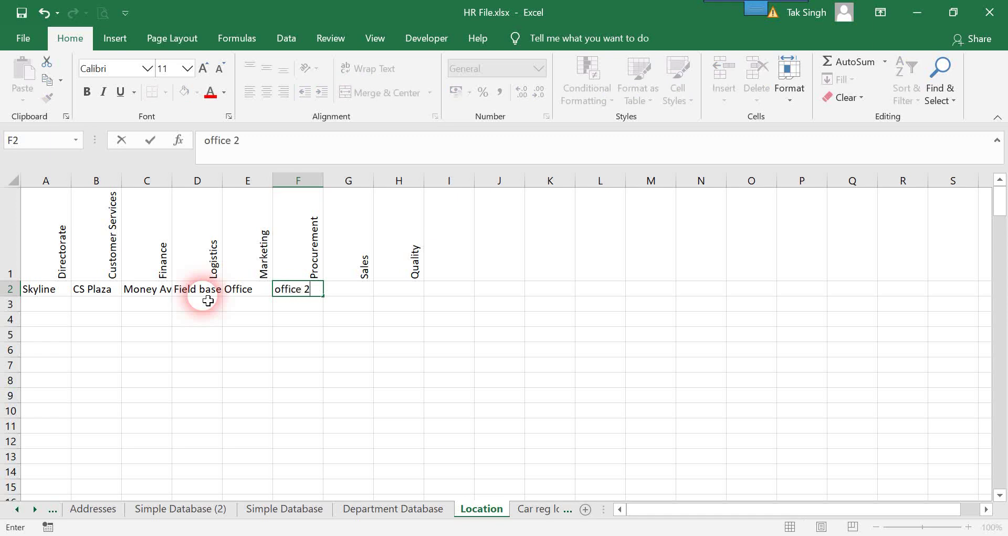
key("Tab")
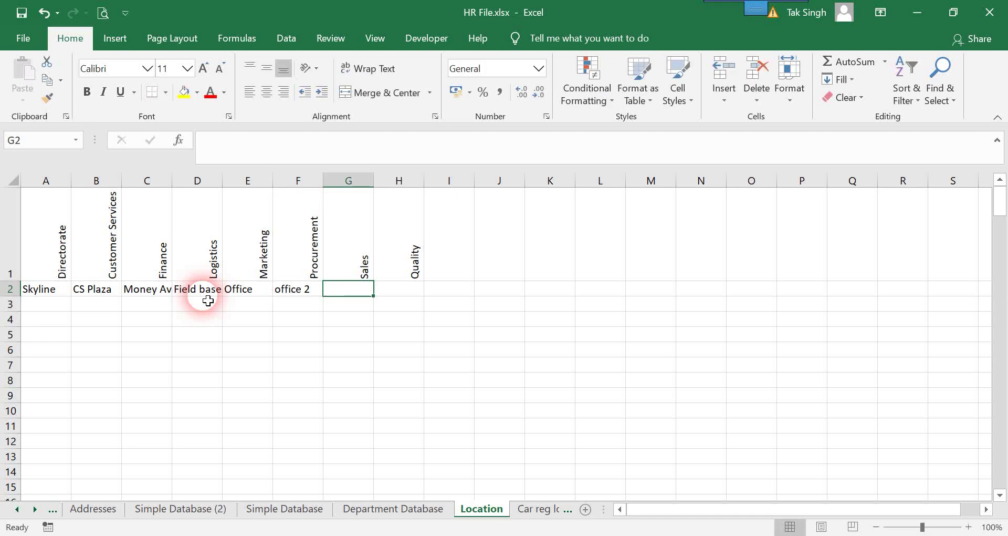
Enter Road side under Sales in G2
key("Left")
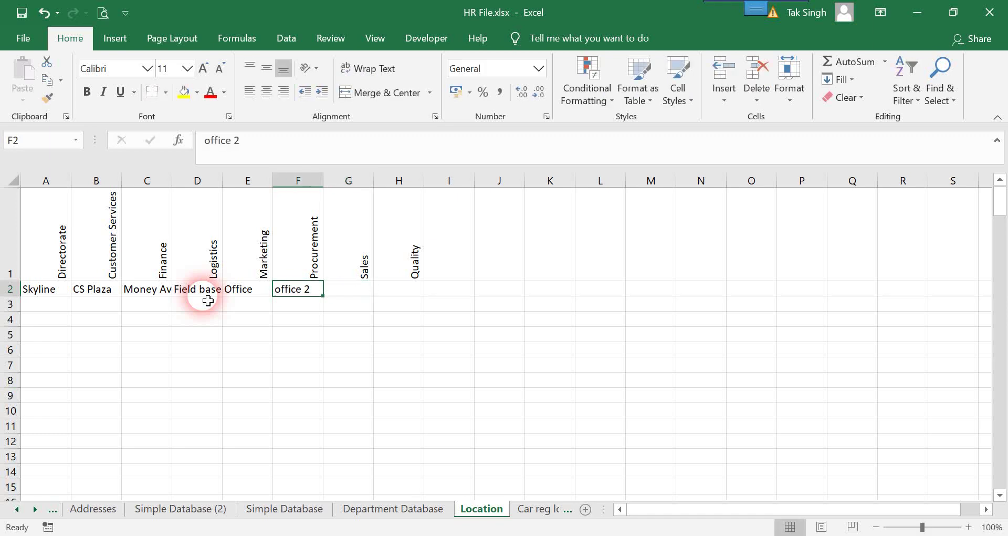
left_click(344, 289)
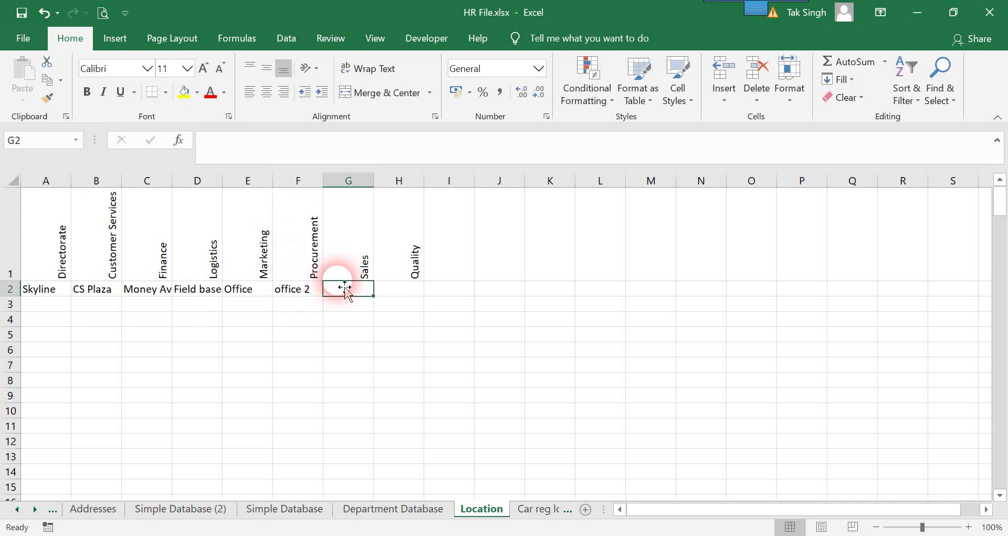
scroll(345, 288, "down", 1)
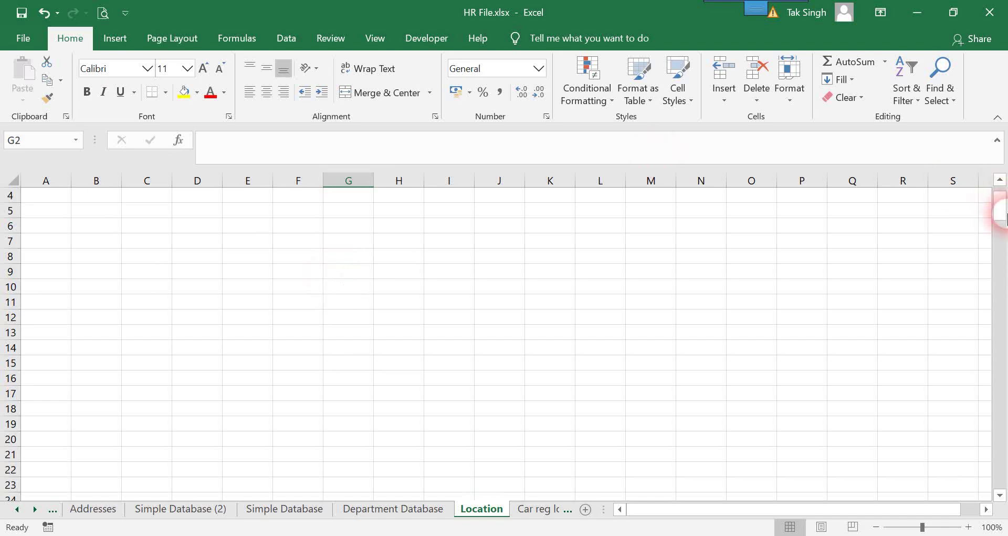
left_click_drag(999, 209, 997, 158)
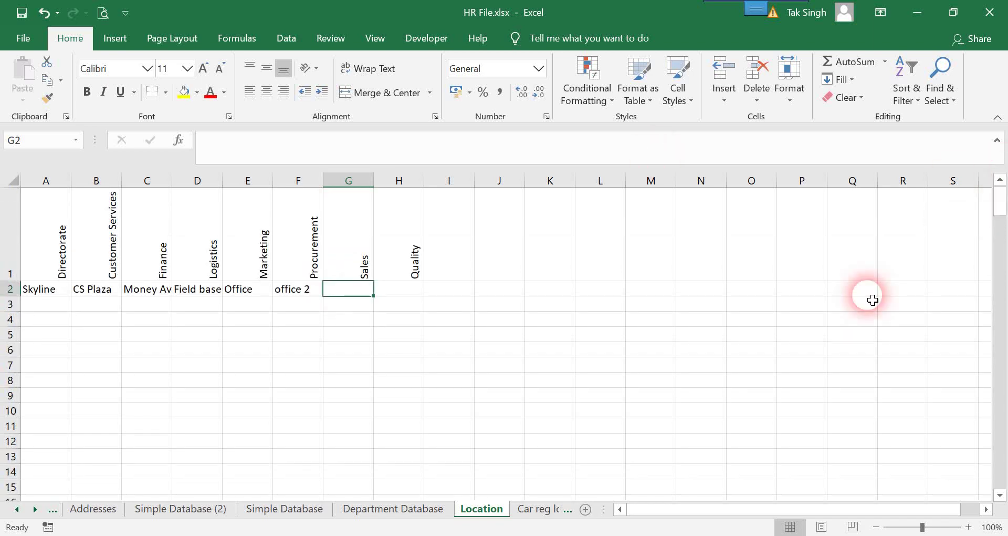
type("Road ")
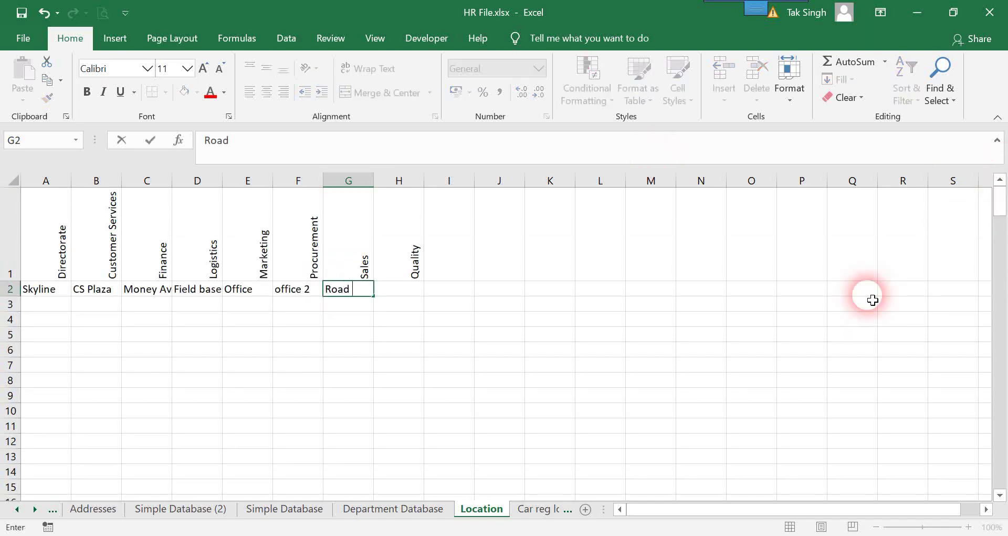
type("side")
key("Tab")
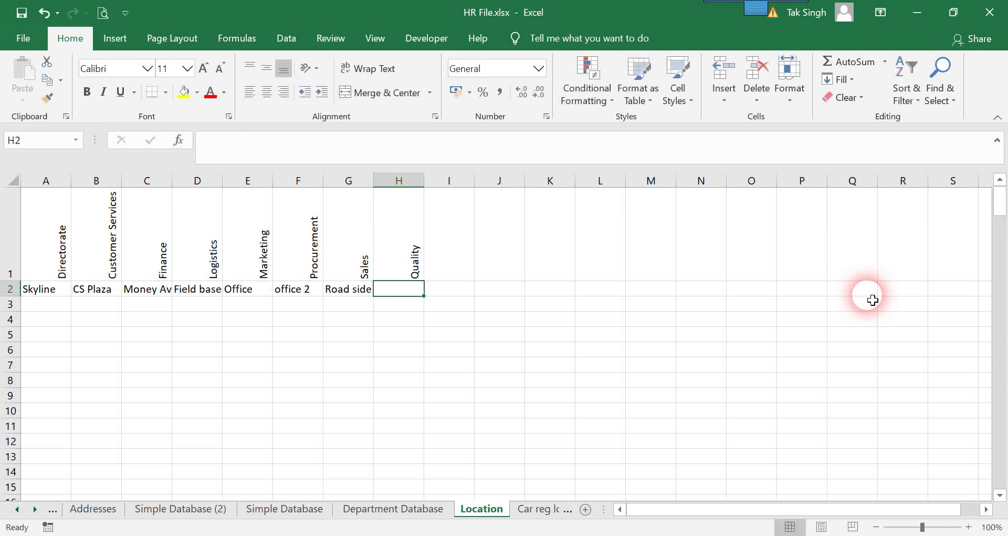
Enter Qulity building under Quality in H2
type("Qui")
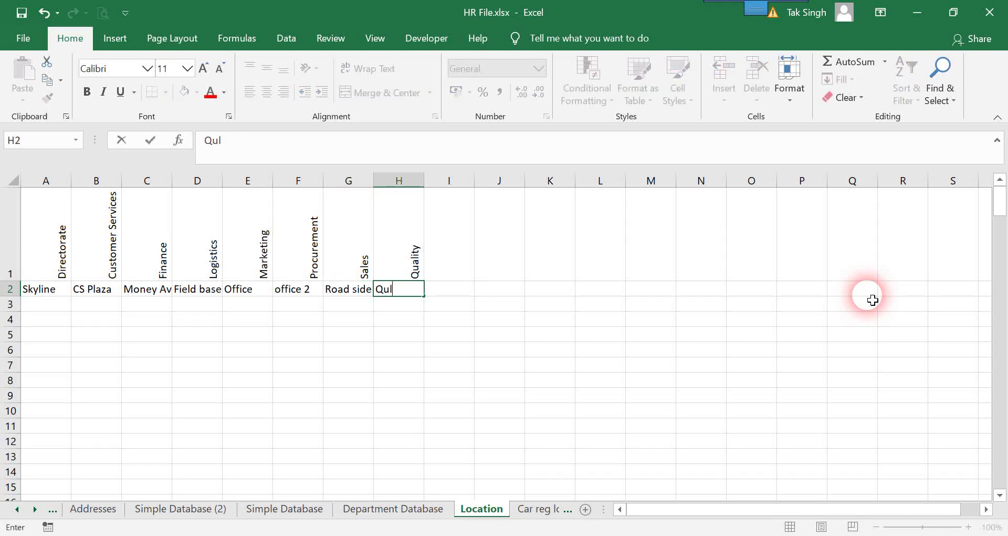
type("ity building")
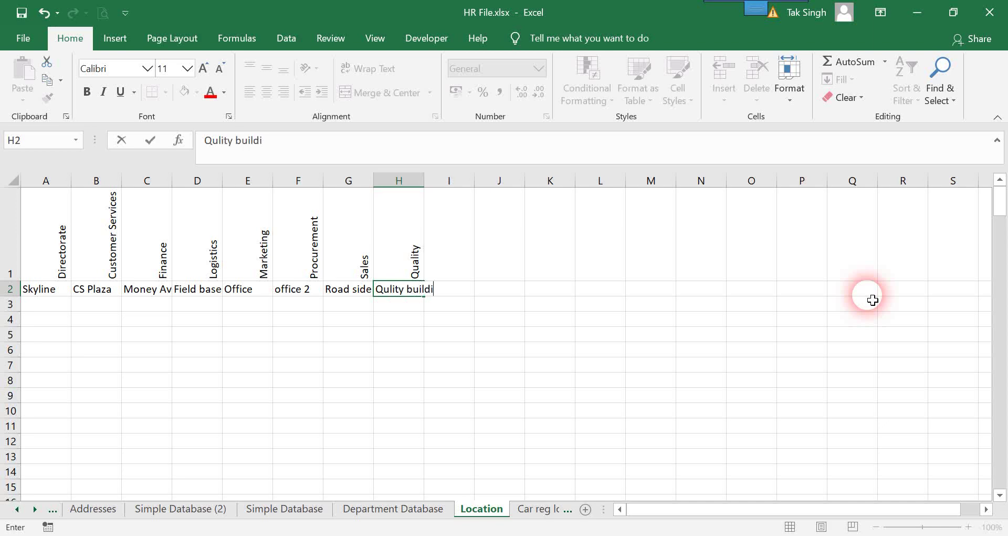
scroll(873, 300, "down", 1)
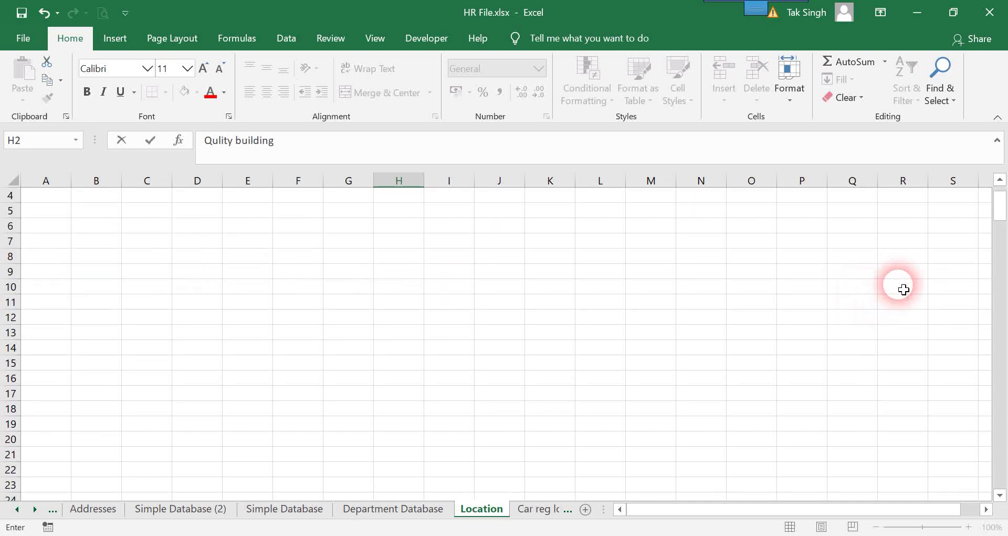
left_click_drag(1000, 202, 995, 153)
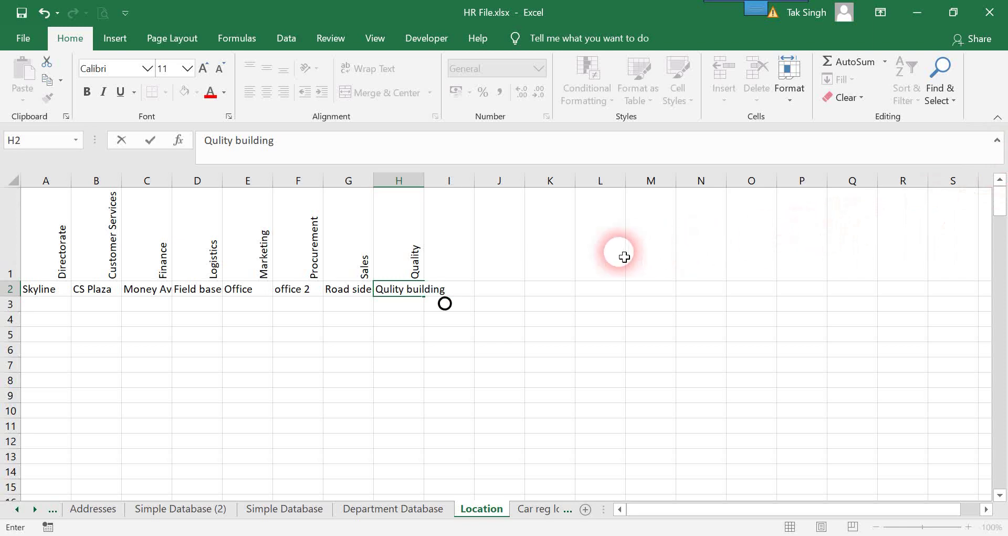
scroll(599, 262, "down", 1)
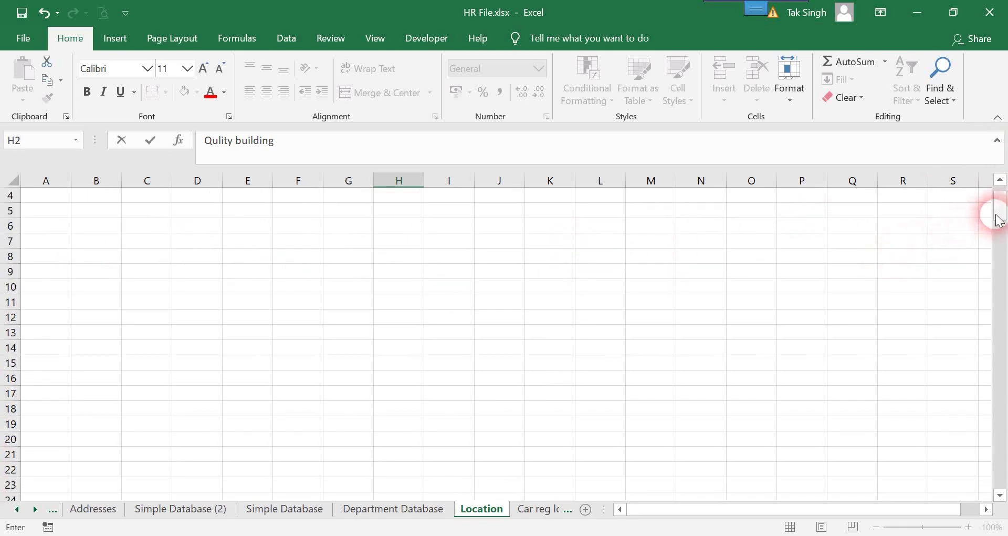
left_click_drag(999, 214, 999, 198)
key("Return")
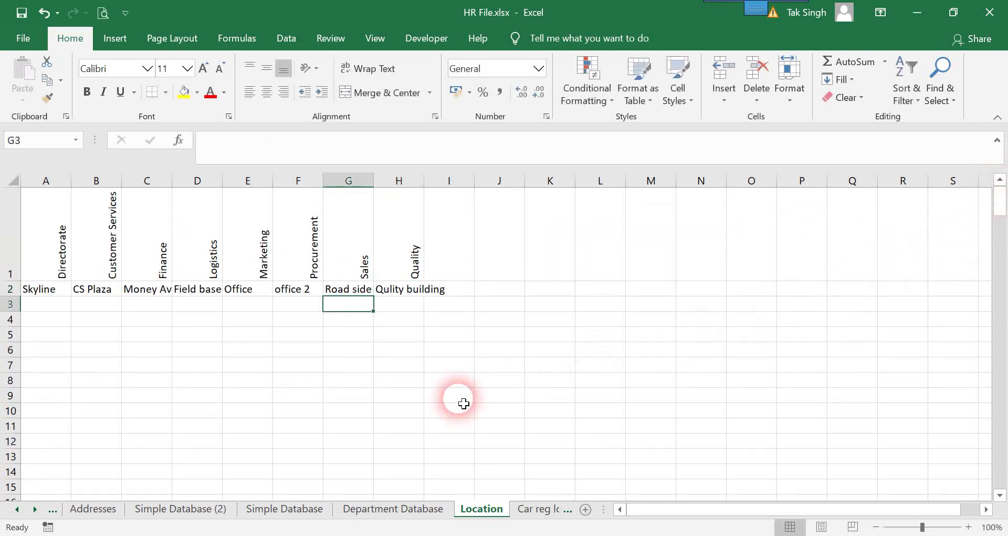
scroll(76, 191, "down", 1)
scroll(75, 191, "down", 1)
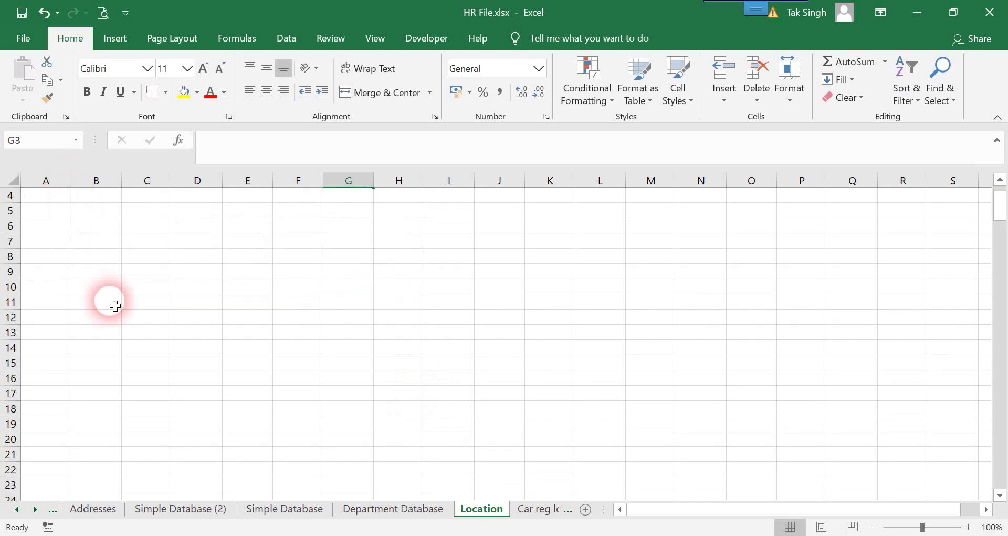
left_click_drag(1000, 220, 1001, 190)
scroll(153, 193, "down", 2)
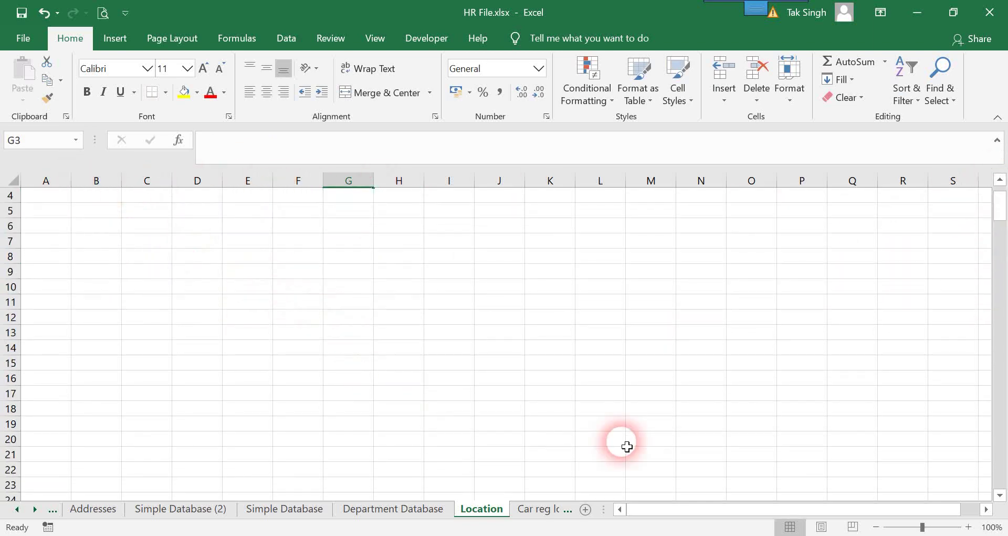
scroll(627, 446, "up", 1)
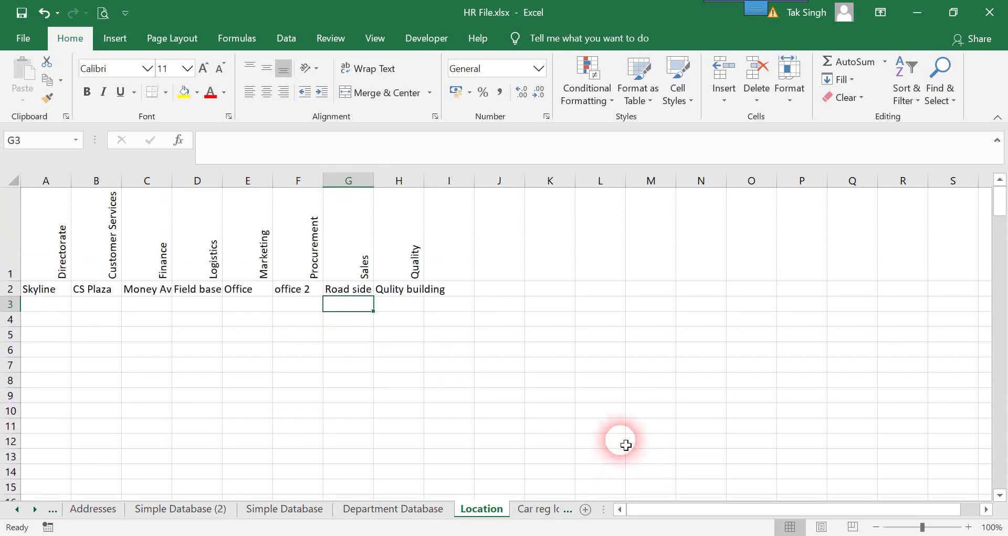
Autofit the widths of columns A to H to their contents on the Location sheet
double_click(71, 181)
double_click(109, 181)
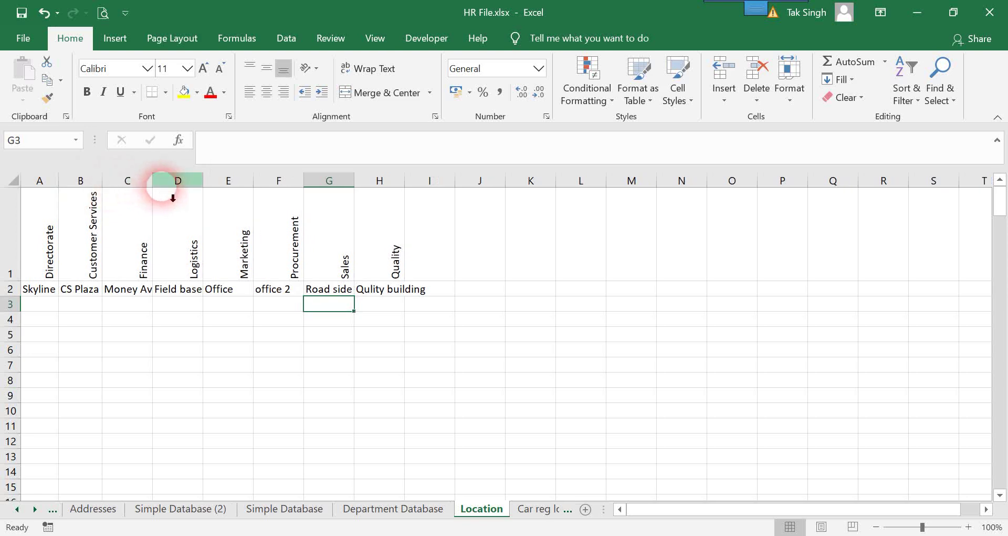
double_click(153, 181)
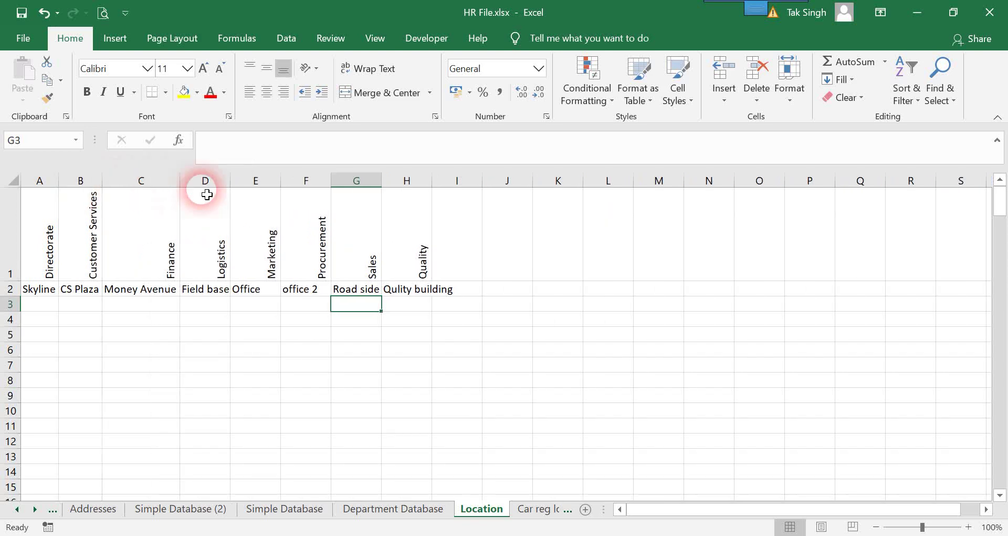
double_click(234, 184)
double_click(289, 181)
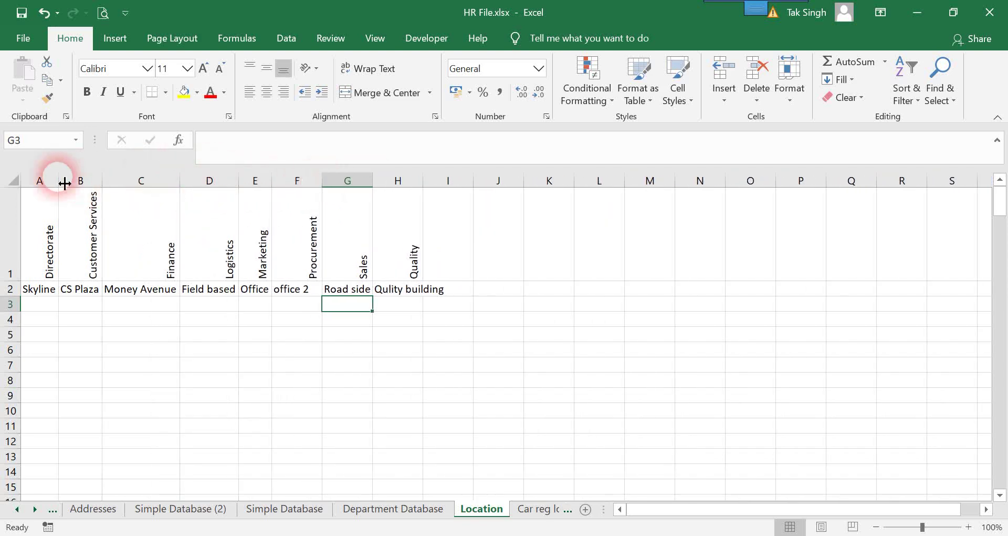
left_click_drag(42, 181, 405, 191)
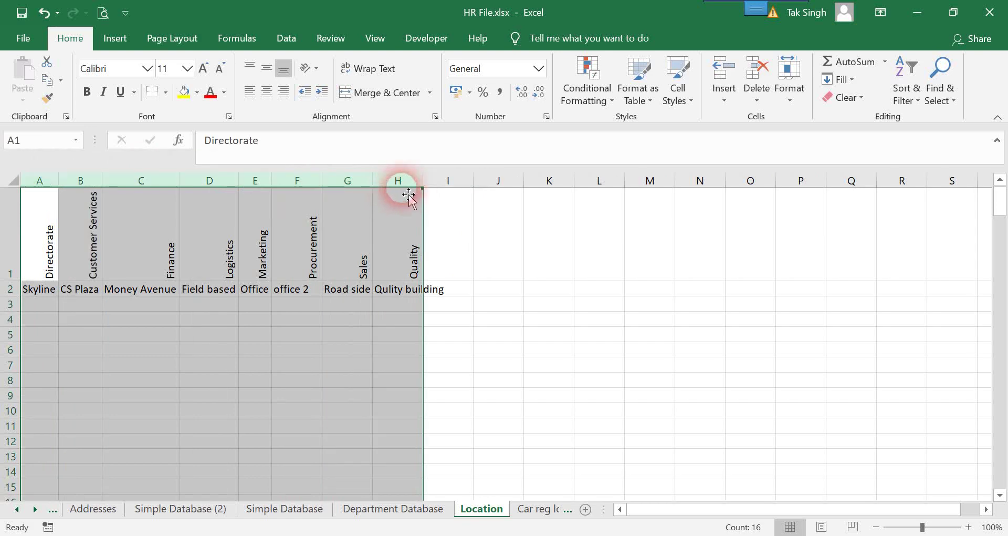
double_click(322, 181)
left_click(466, 230)
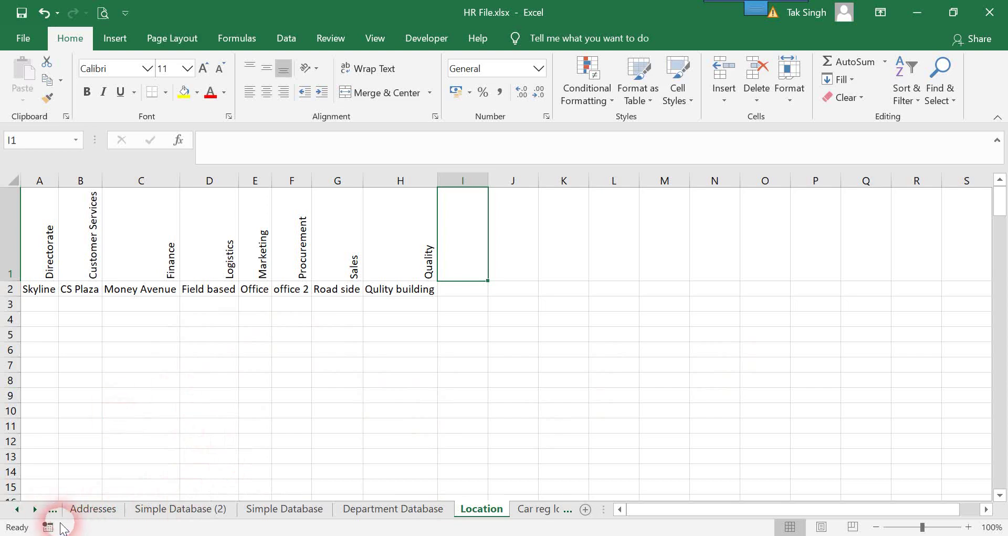
On the Simple Database (3) sheet, copy the light green formatting of D13 onto rows 14 to 16 with Format Painter
left_click(52, 509)
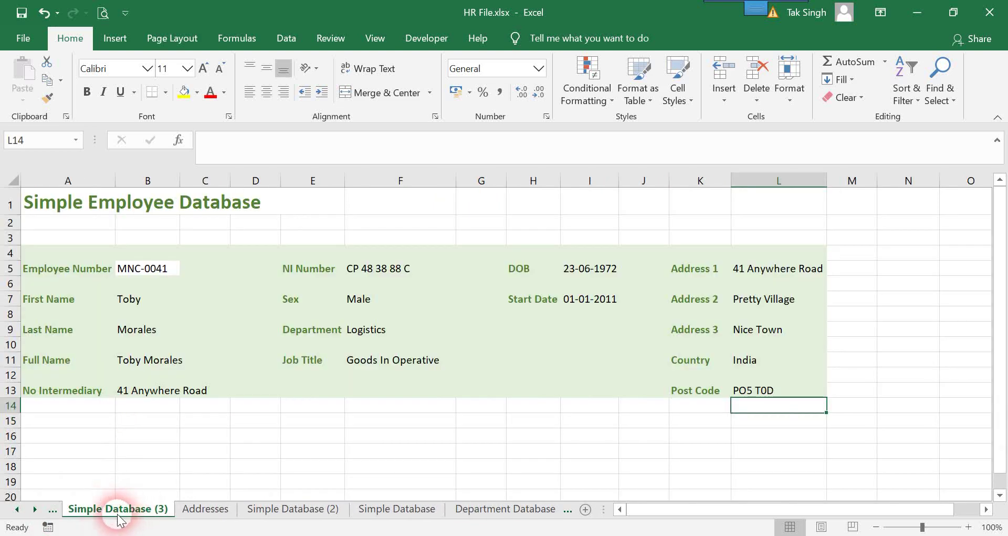
left_click(279, 389)
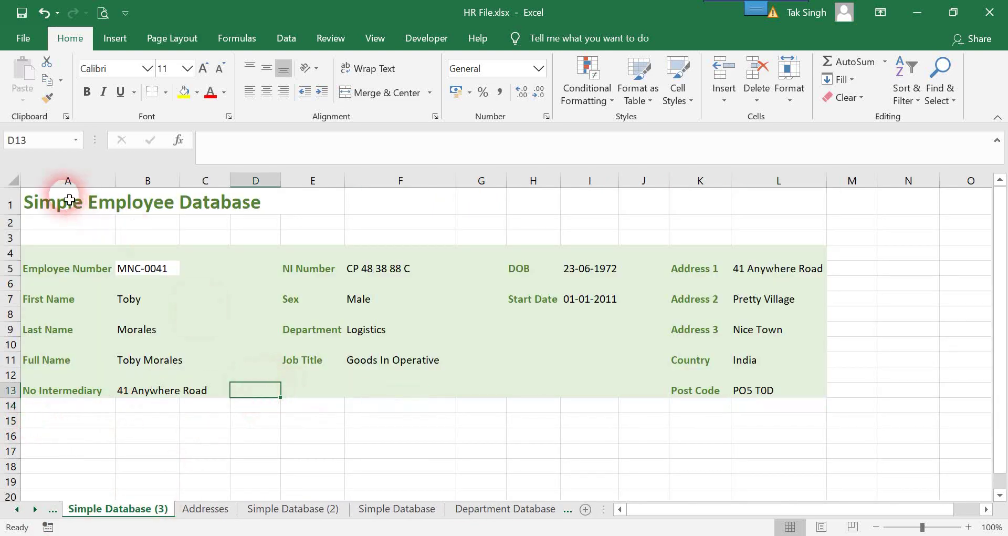
left_click(47, 98)
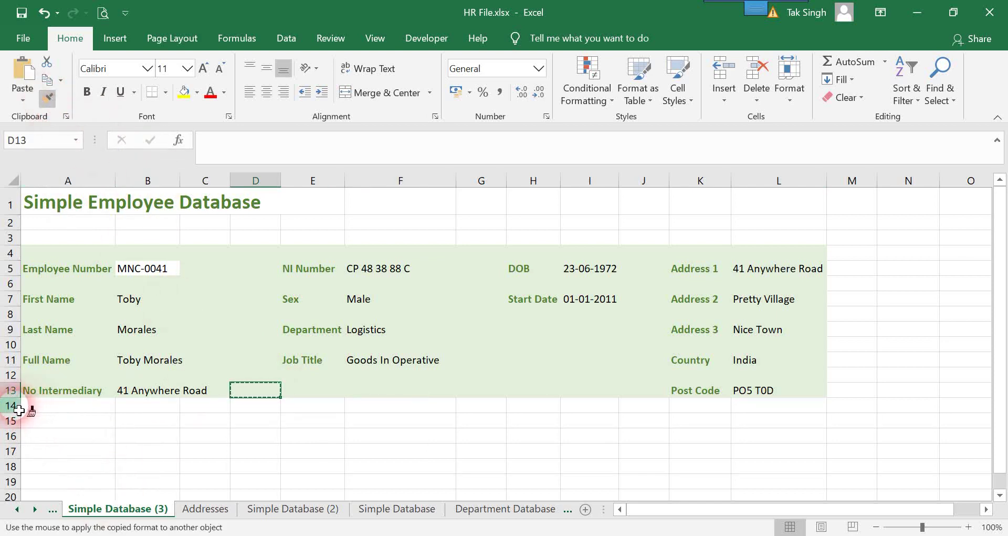
left_click_drag(15, 406, 18, 440)
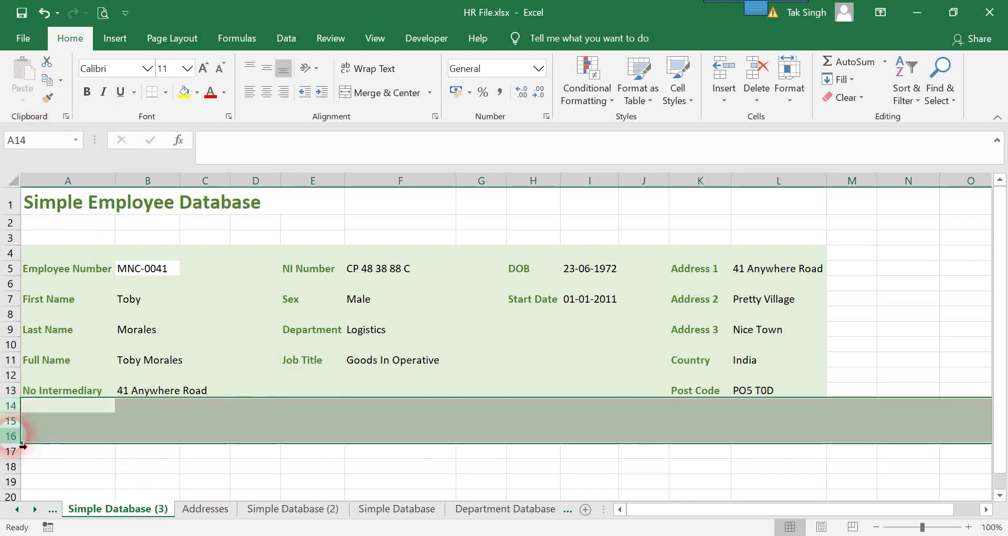
Enter the label Location in A15 below No Intermediary
left_click(62, 423)
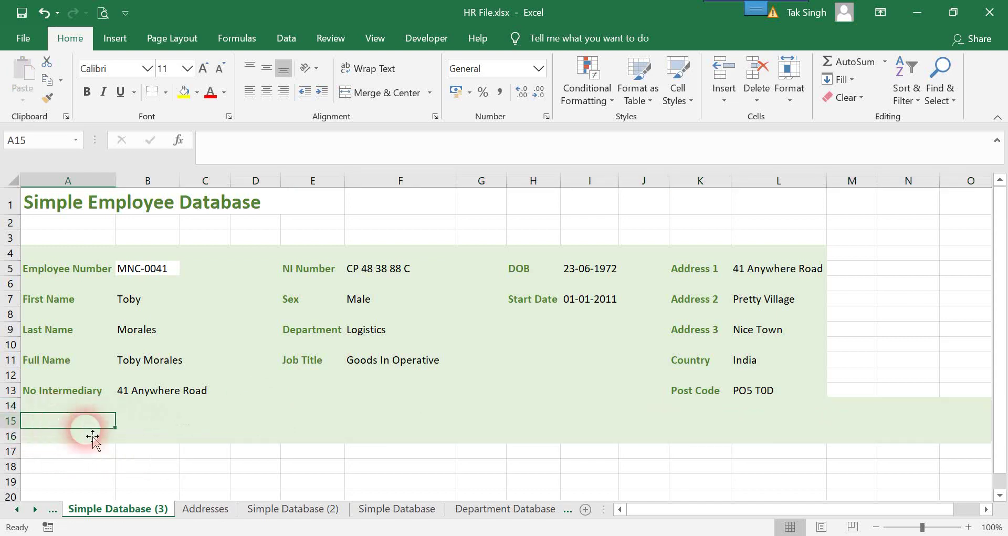
type("L")
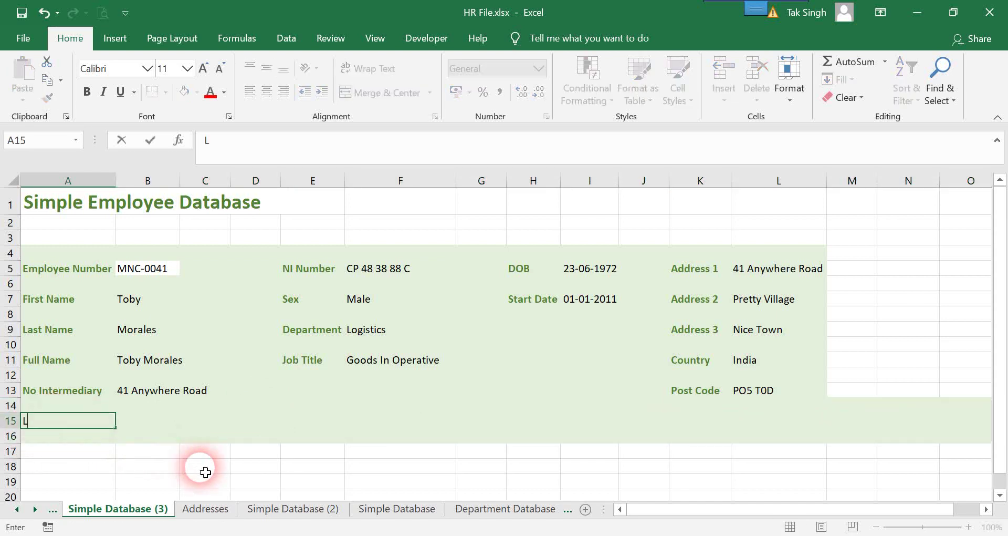
type("ocation")
key("Return")
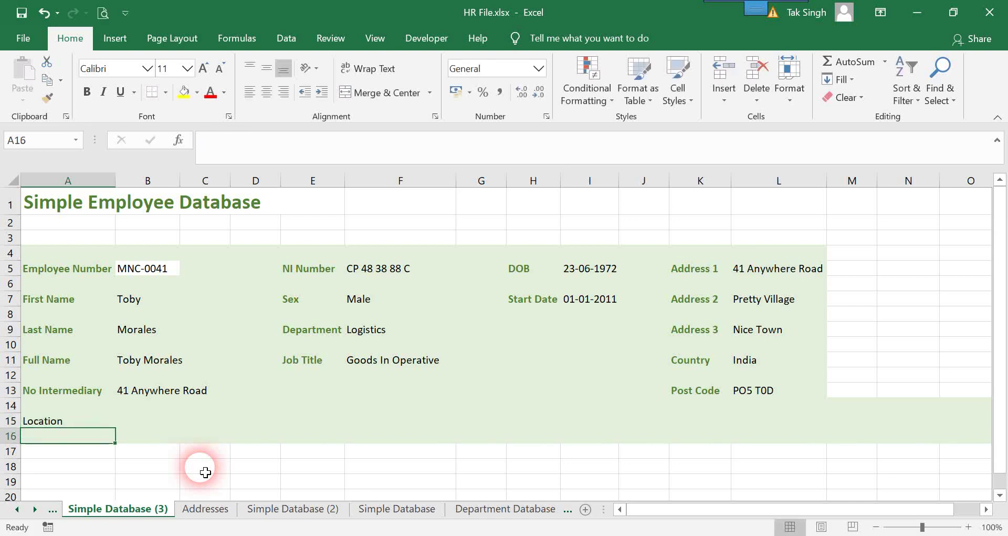
Copy the bold green label formatting of No Intermediary in A13 onto the Location label in A15
left_click(74, 390)
left_click(47, 97)
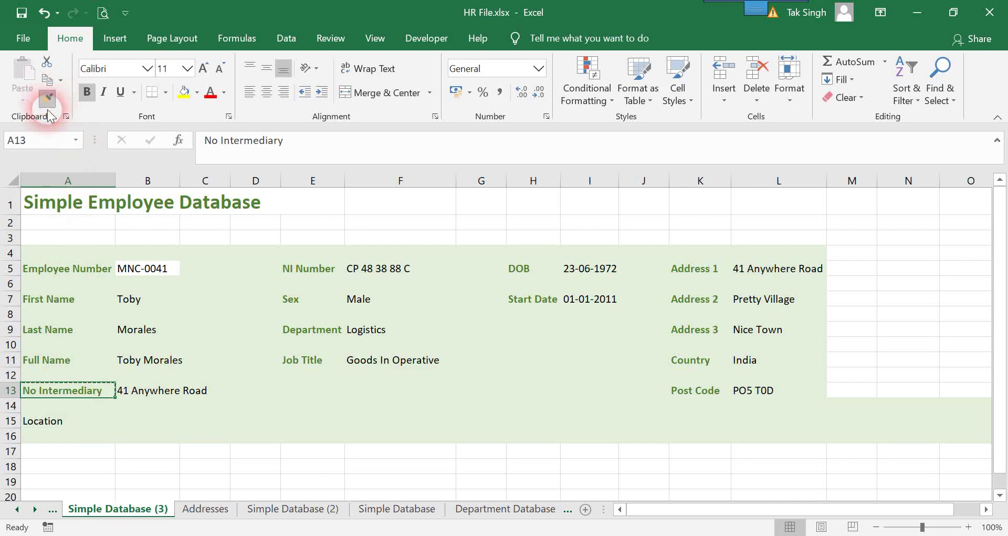
left_click(55, 425)
Start an HLOOKUP formula in B15 with the Department value in F9 as the lookup value
left_click(156, 425)
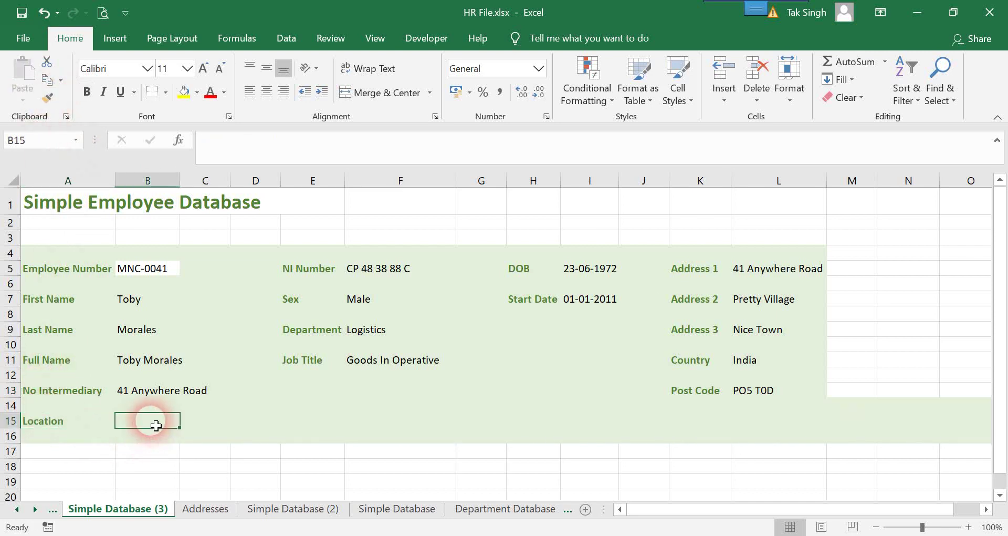
type("=")
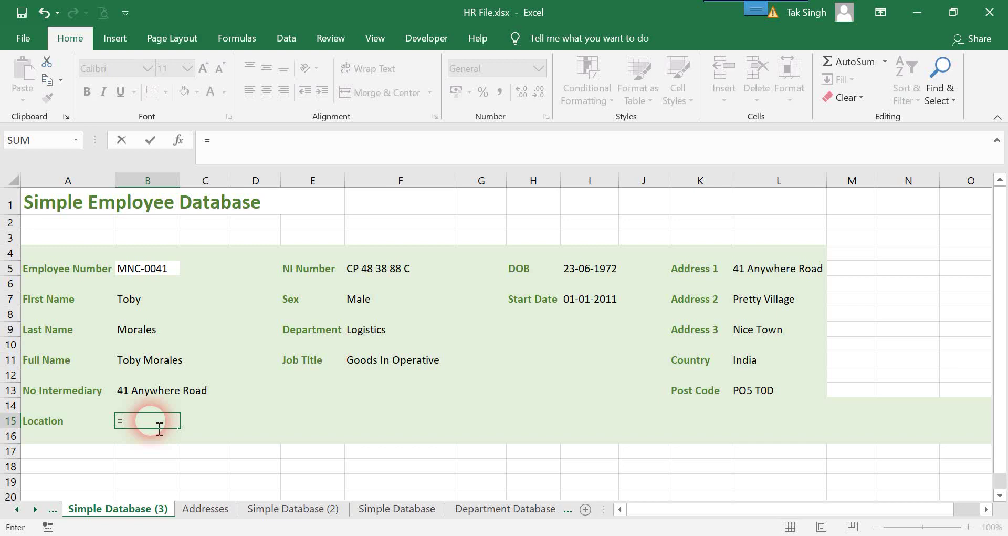
type("HLOO")
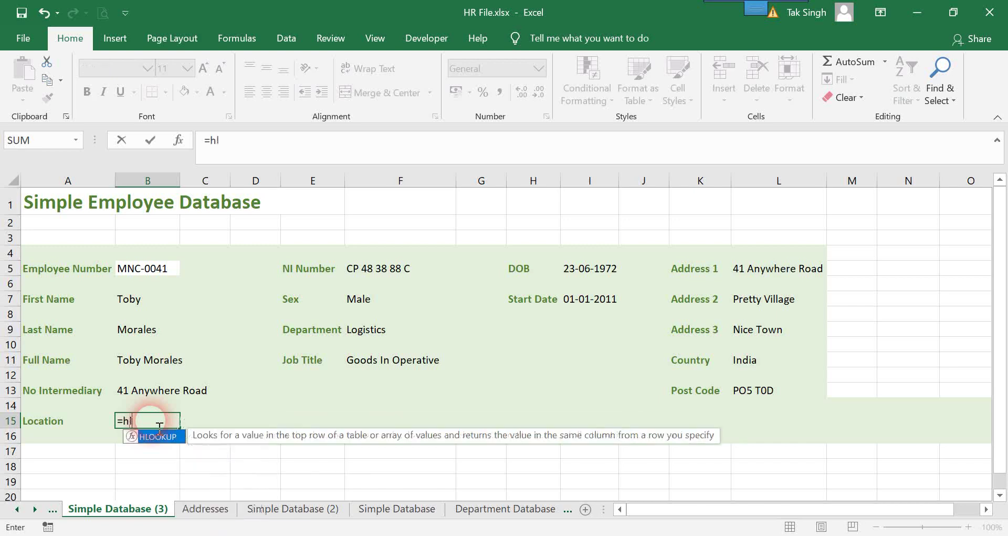
key("Tab")
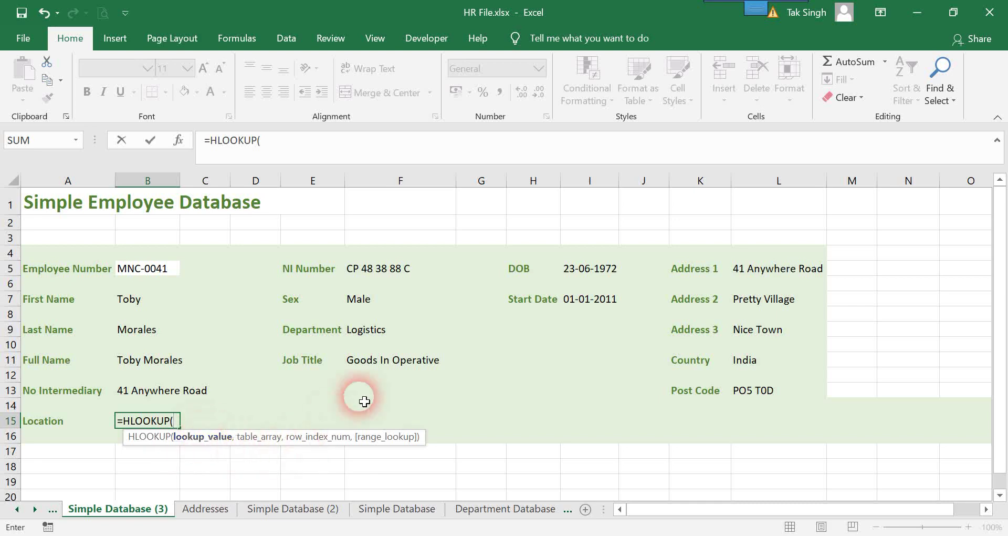
left_click(360, 333)
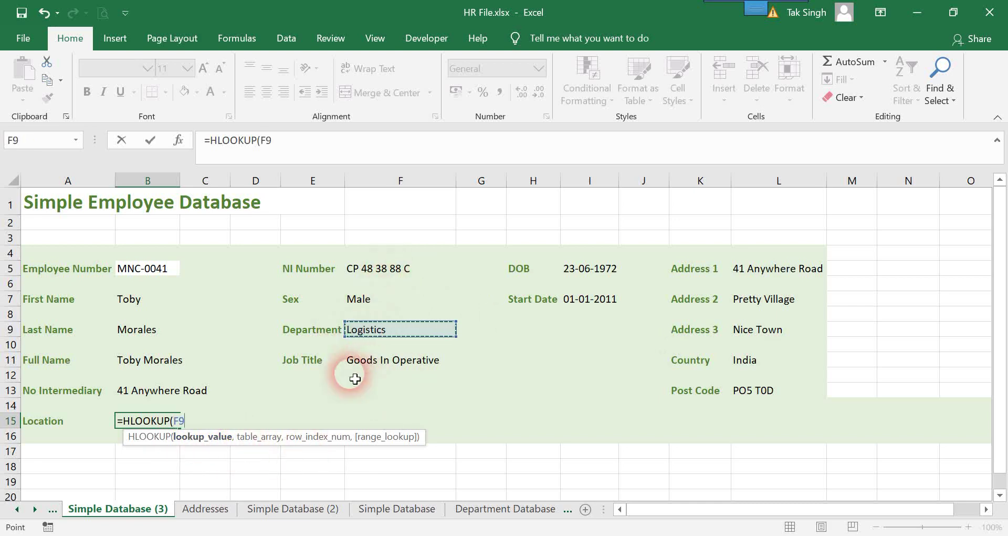
type(",")
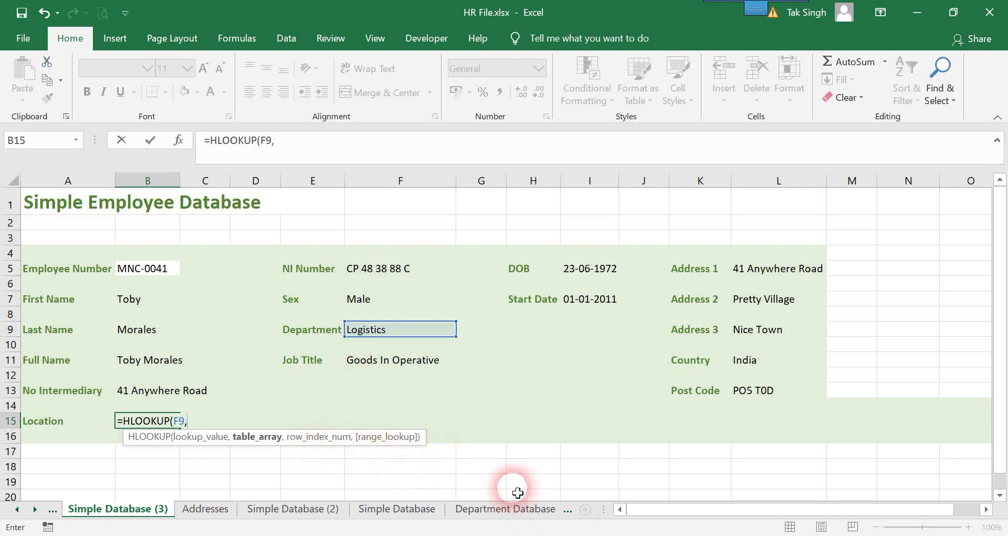
Set the HLOOKUP table array to A1:H2 on the Location sheet, covering the department headings and their locations
left_click(568, 512)
left_click(481, 508)
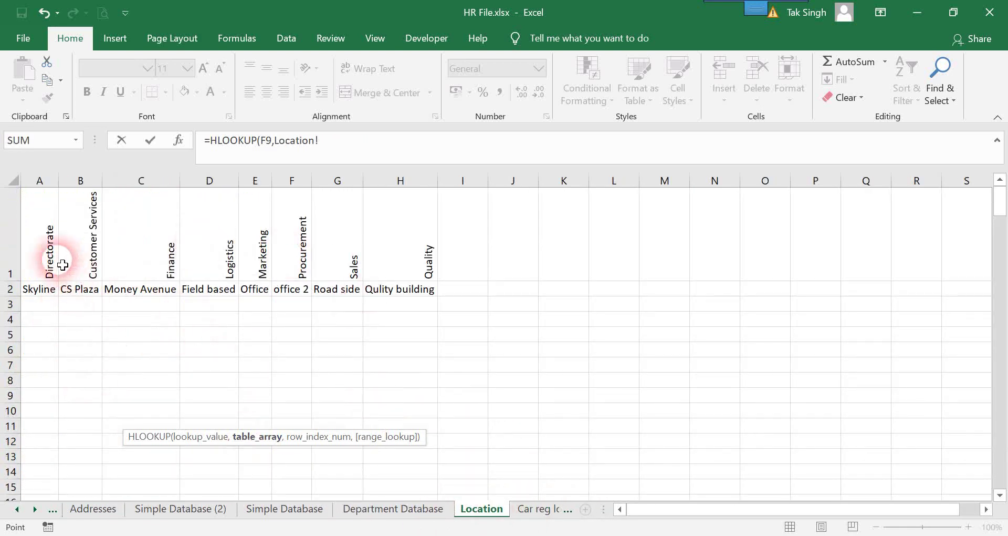
left_click_drag(42, 231, 423, 295)
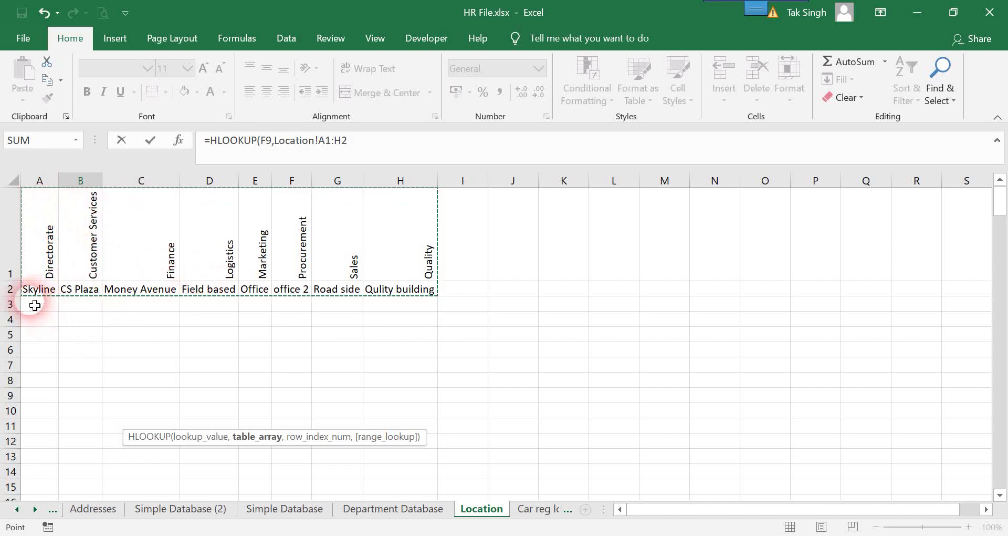
left_click_drag(34, 289, 443, 428)
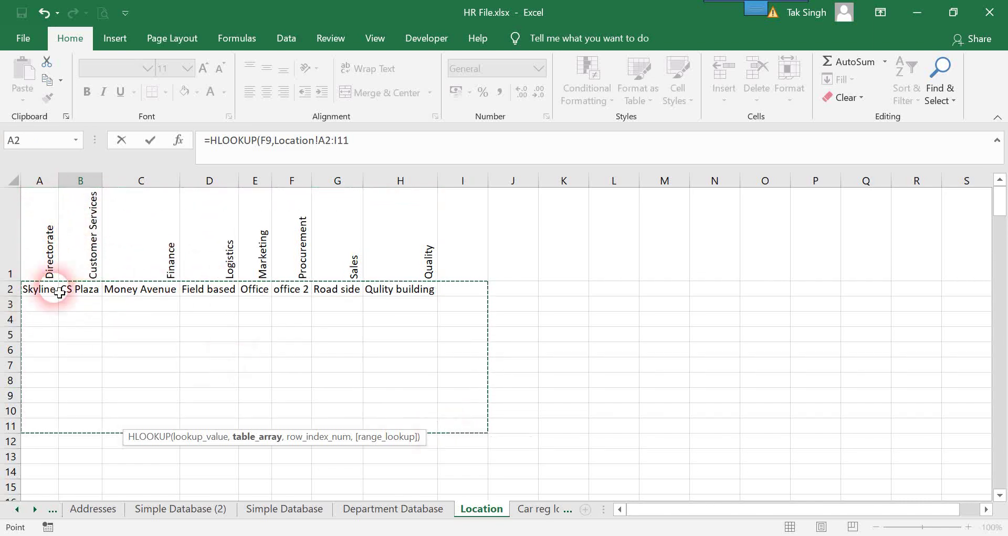
left_click_drag(38, 296, 144, 244)
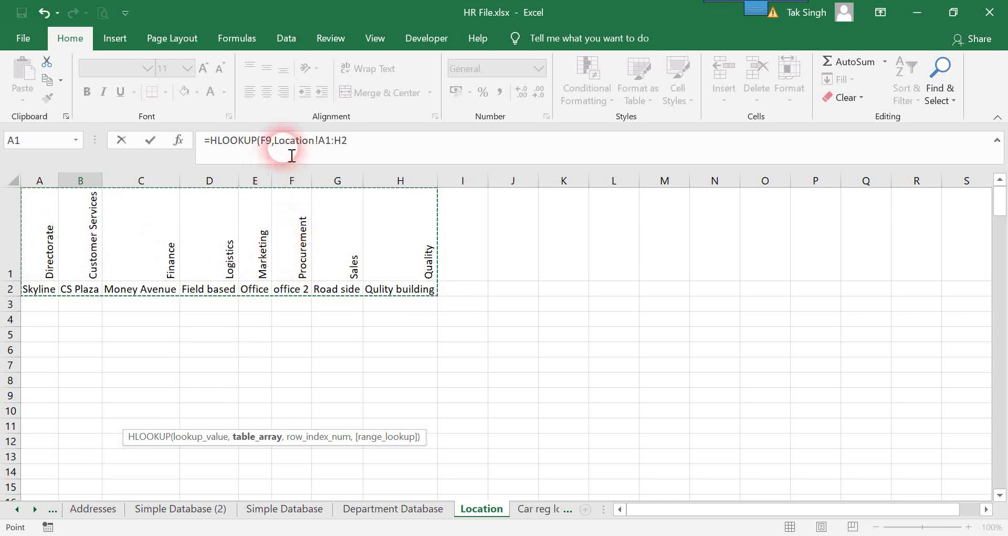
left_click(274, 142)
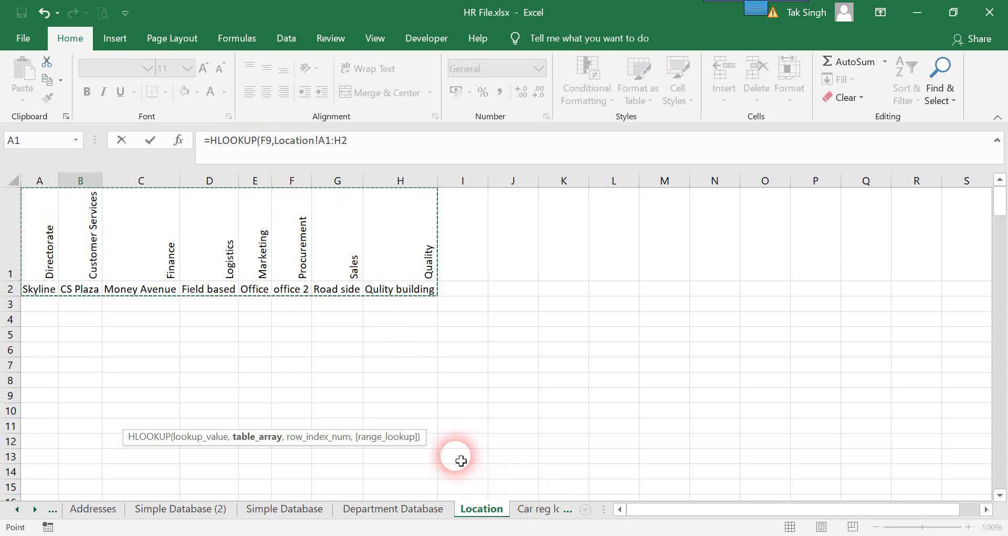
left_click(406, 152)
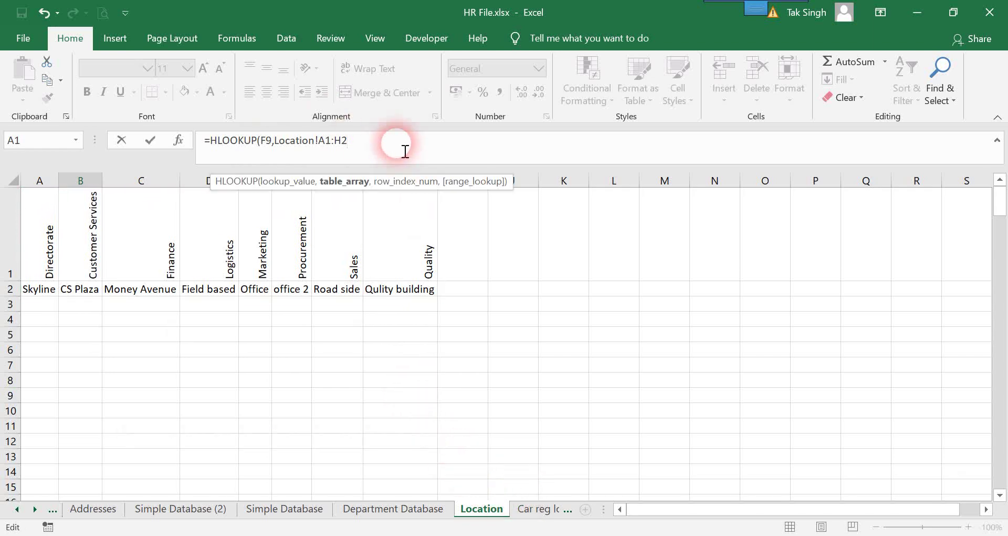
Complete the HLOOKUP formula with row index 2 and False for an exact match, and enter it
type(",")
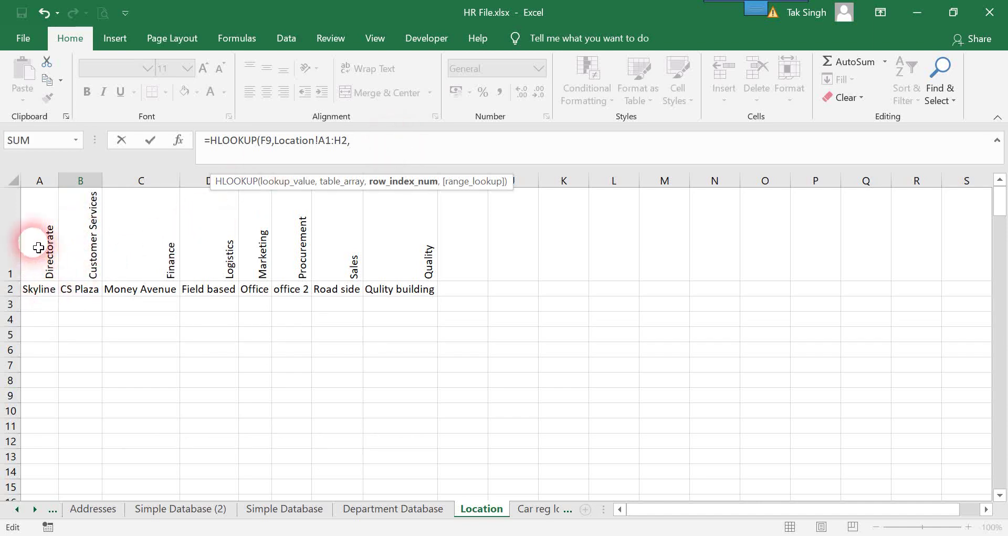
type("2")
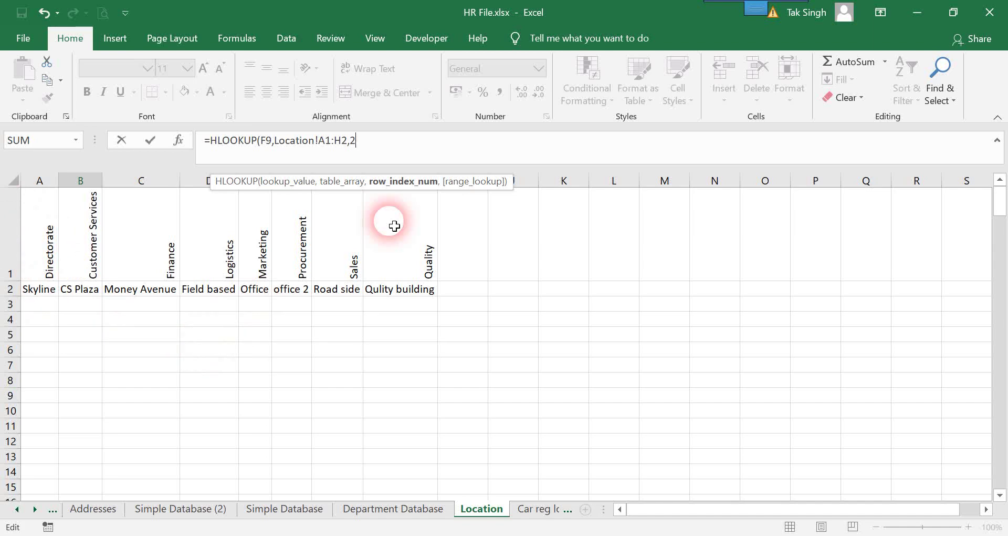
type(",")
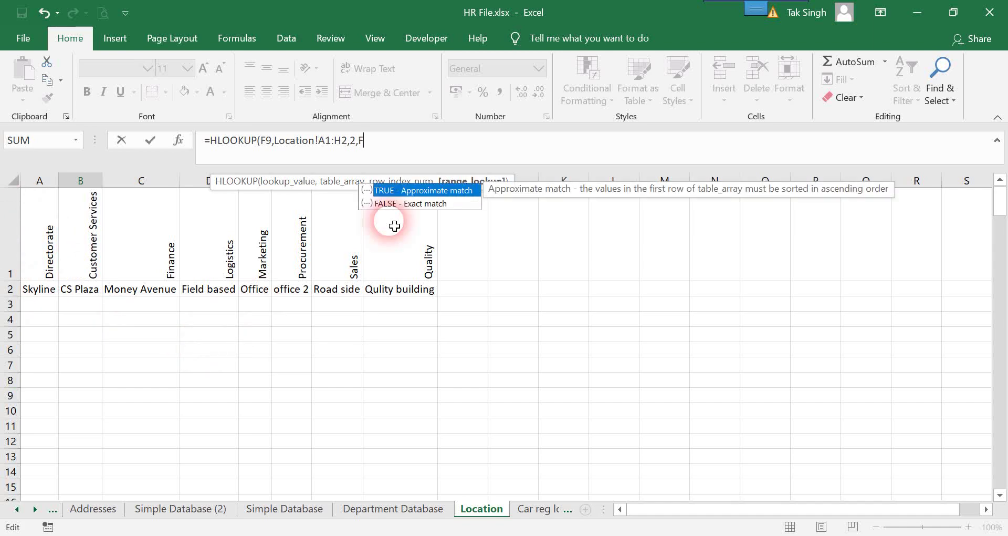
type("False)")
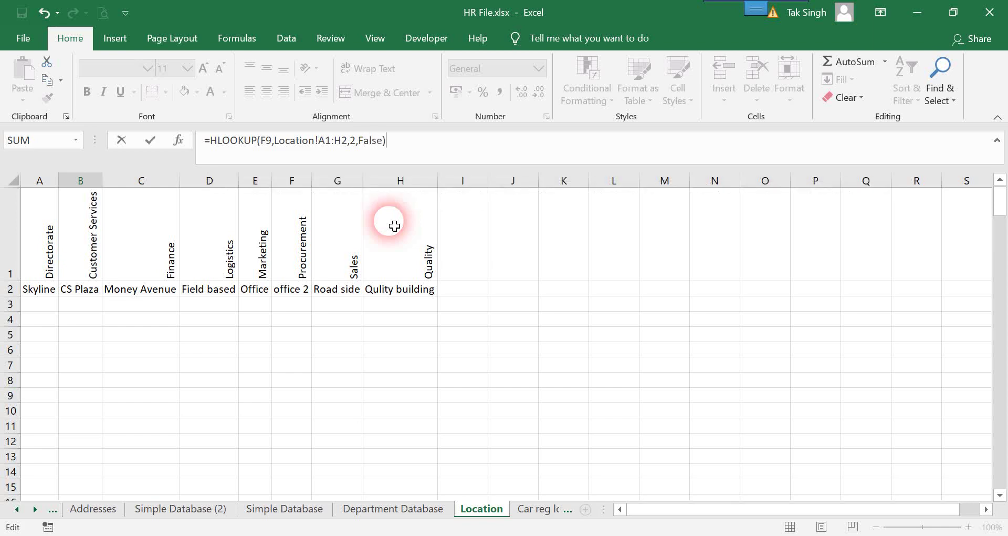
key("Return")
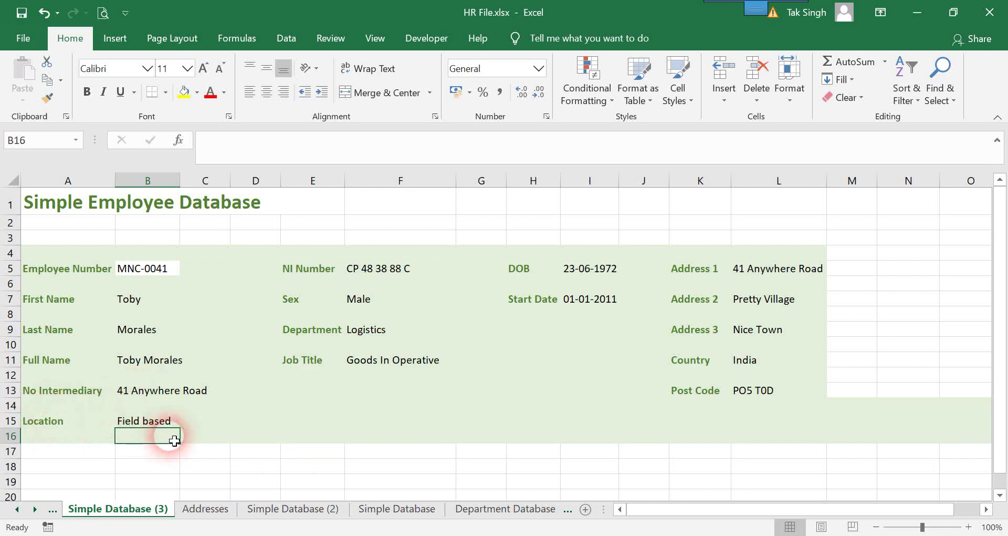
Choose two other employee numbers in succession in B5 to test the Location lookup
left_click(179, 275)
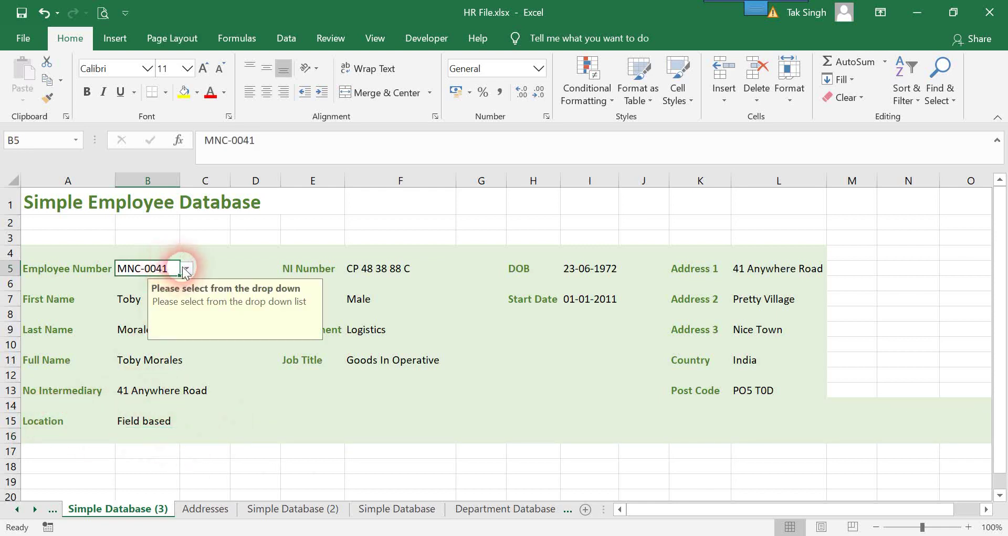
left_click(187, 268)
left_click(142, 328)
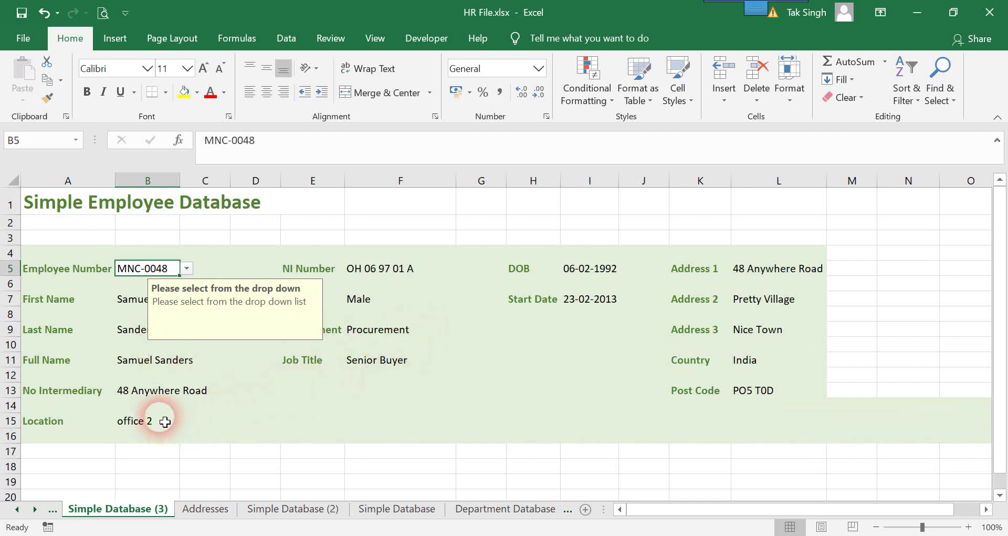
left_click(186, 269)
left_click(143, 348)
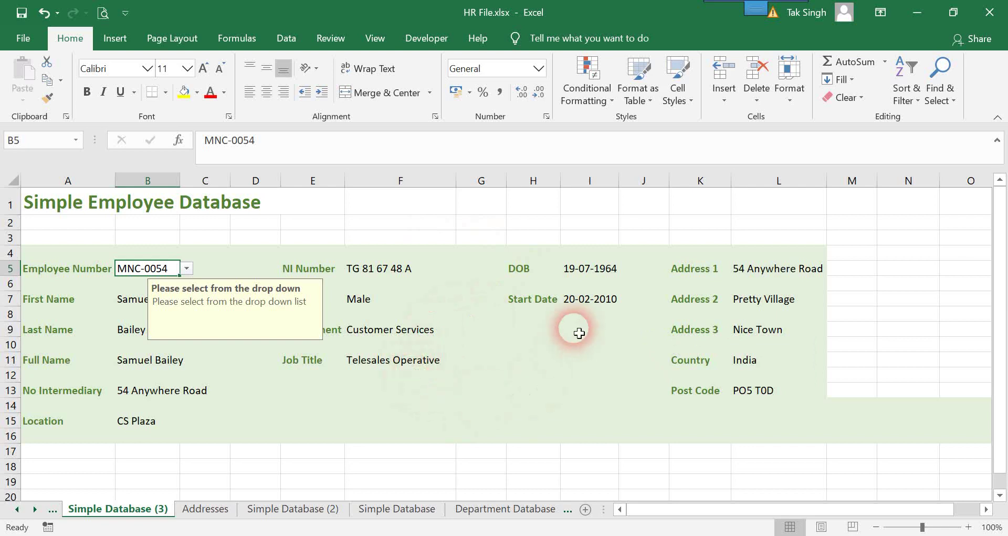
Insert six new blank worksheets after Simple Database (3)
left_click(586, 510)
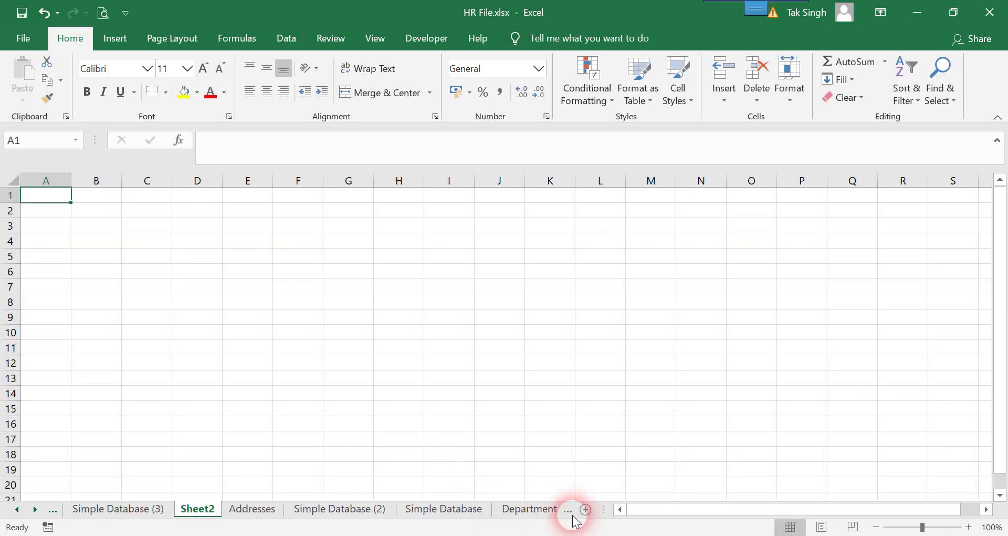
left_click(588, 511)
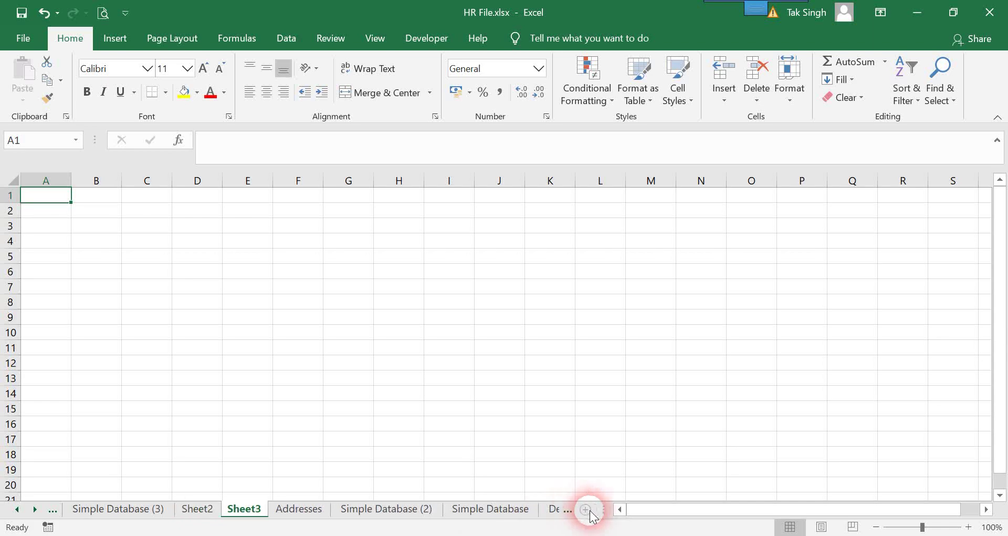
left_click(583, 511)
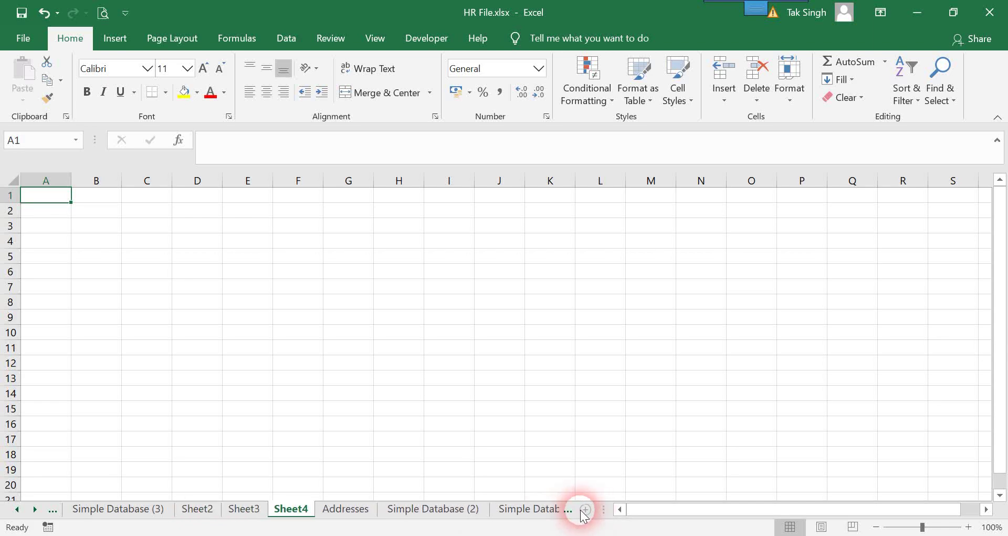
left_click(584, 510)
left_click(585, 510)
left_click(586, 510)
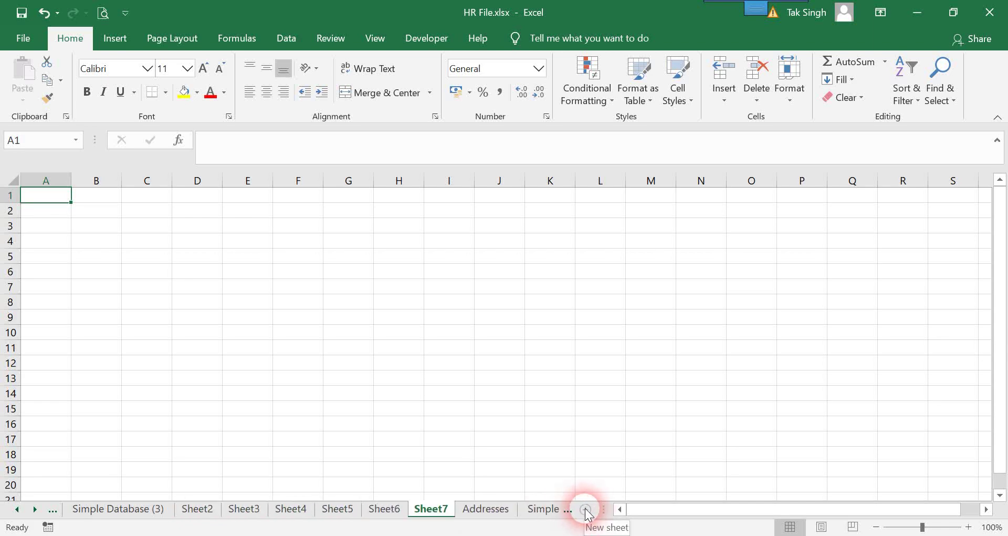
Delete the blank Sheet7 worksheet and open the sheet options for Sheet6
right_click(438, 510)
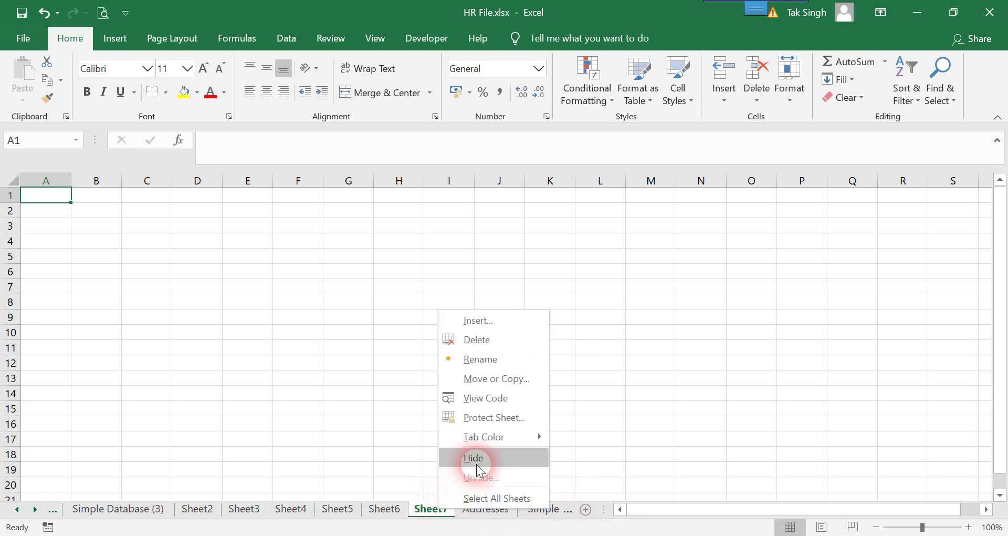
left_click(494, 342)
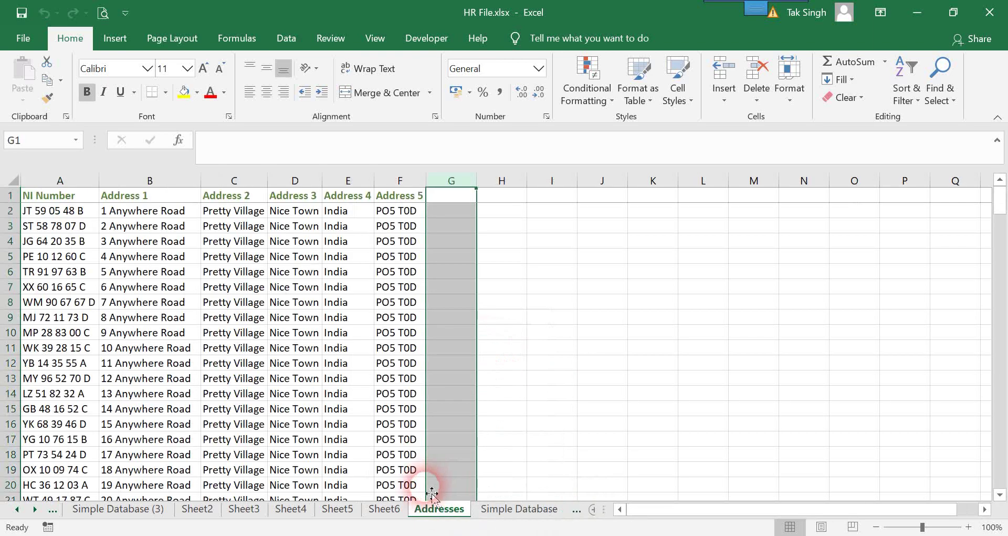
right_click(395, 512)
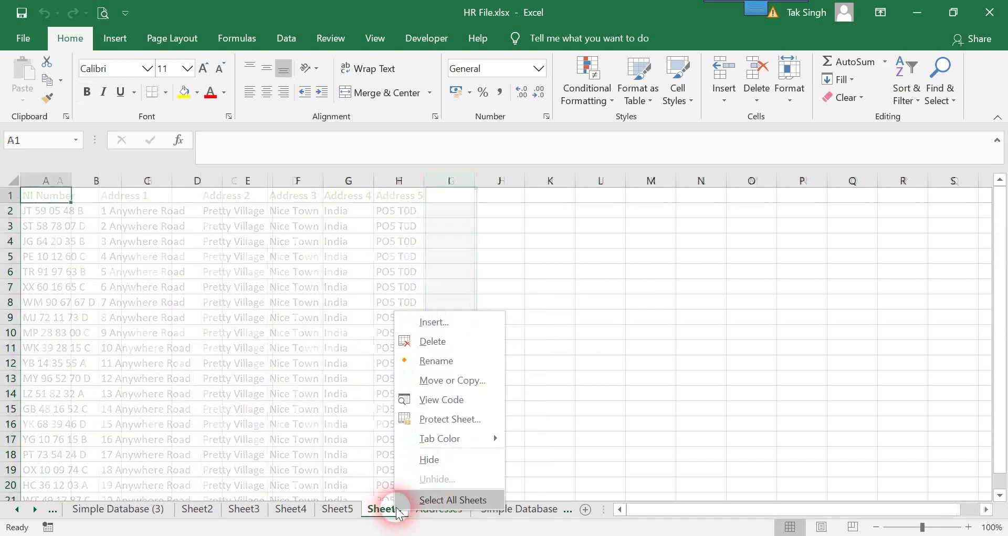